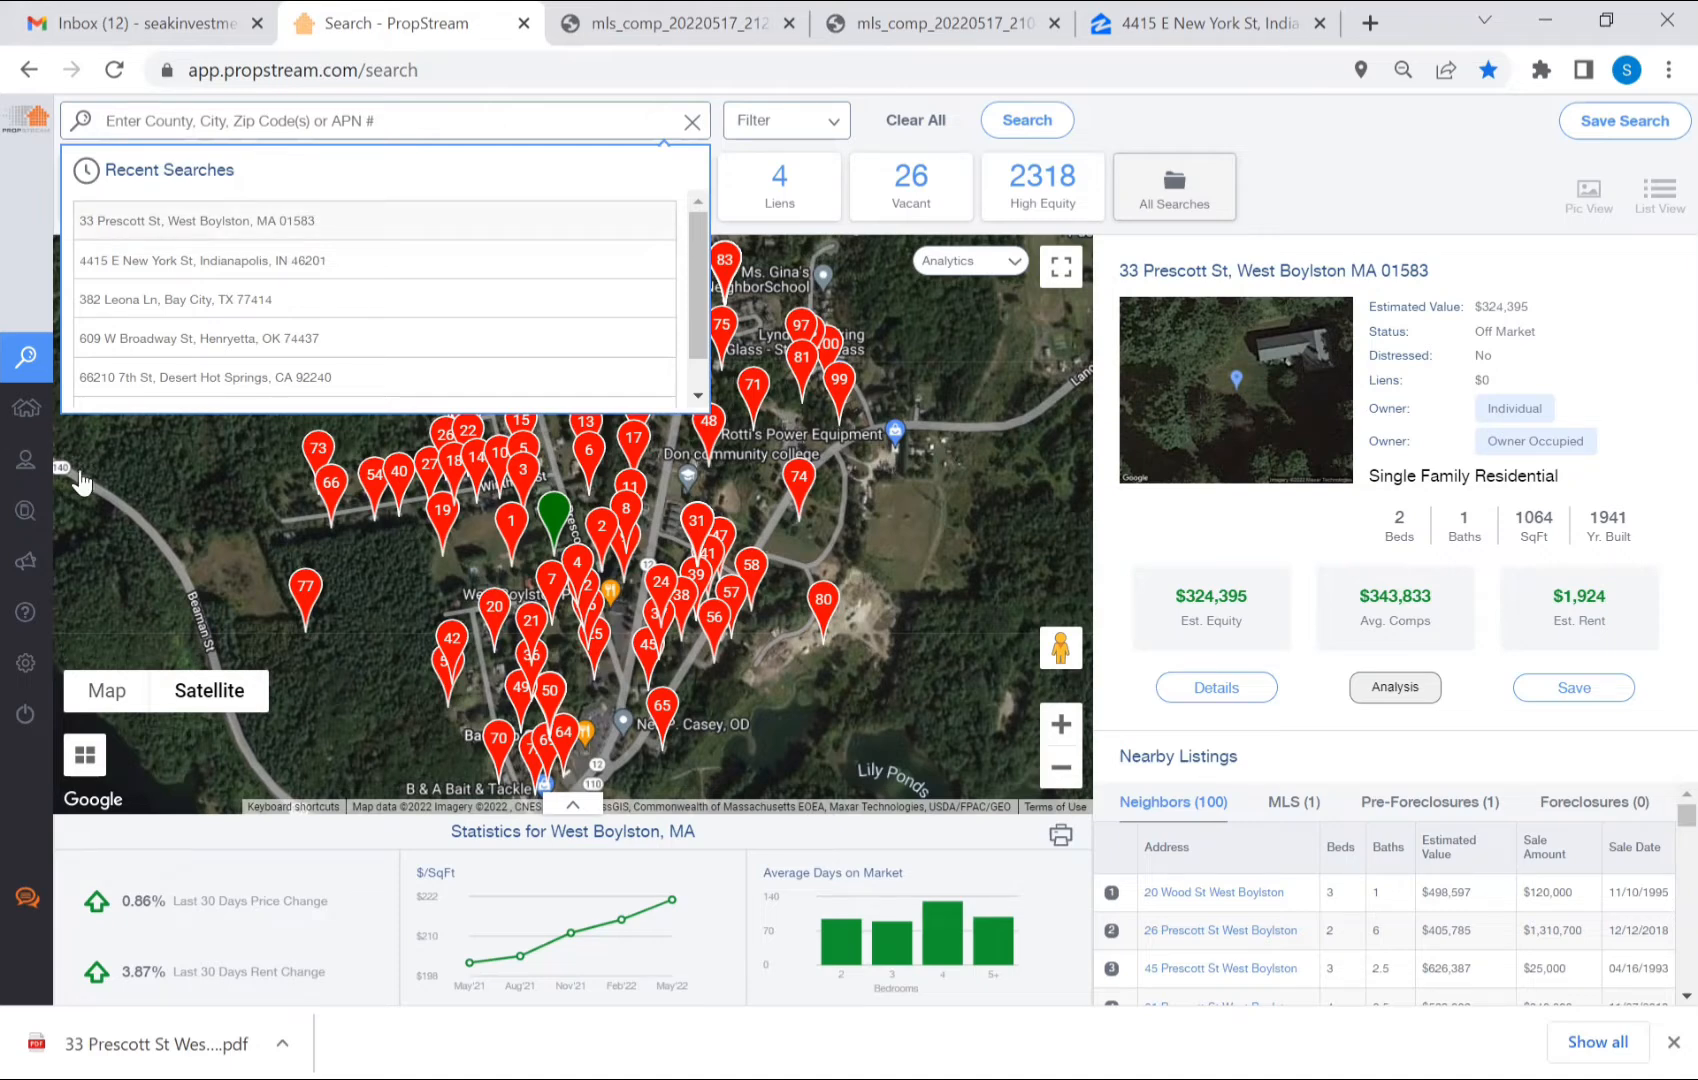
# Step: Look over the saved properties and marketing lists, and return to the property search
pyautogui.moveTo(62, 447)
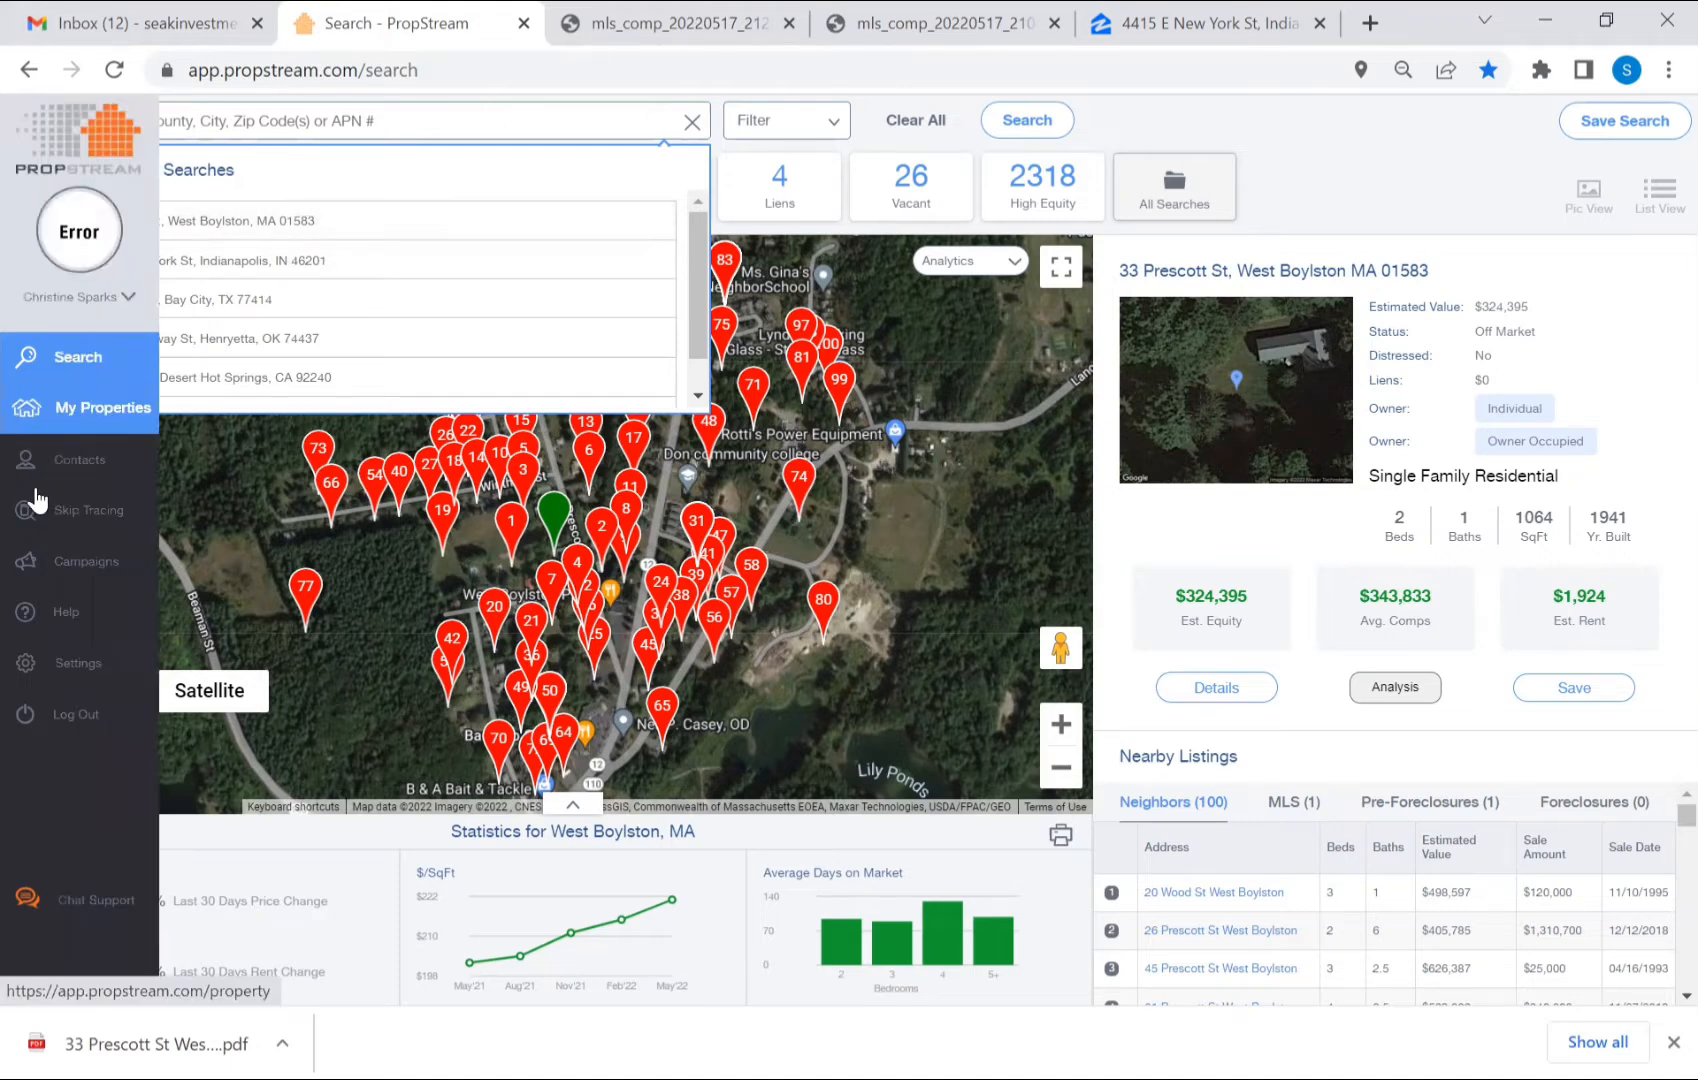
pyautogui.click(82, 402)
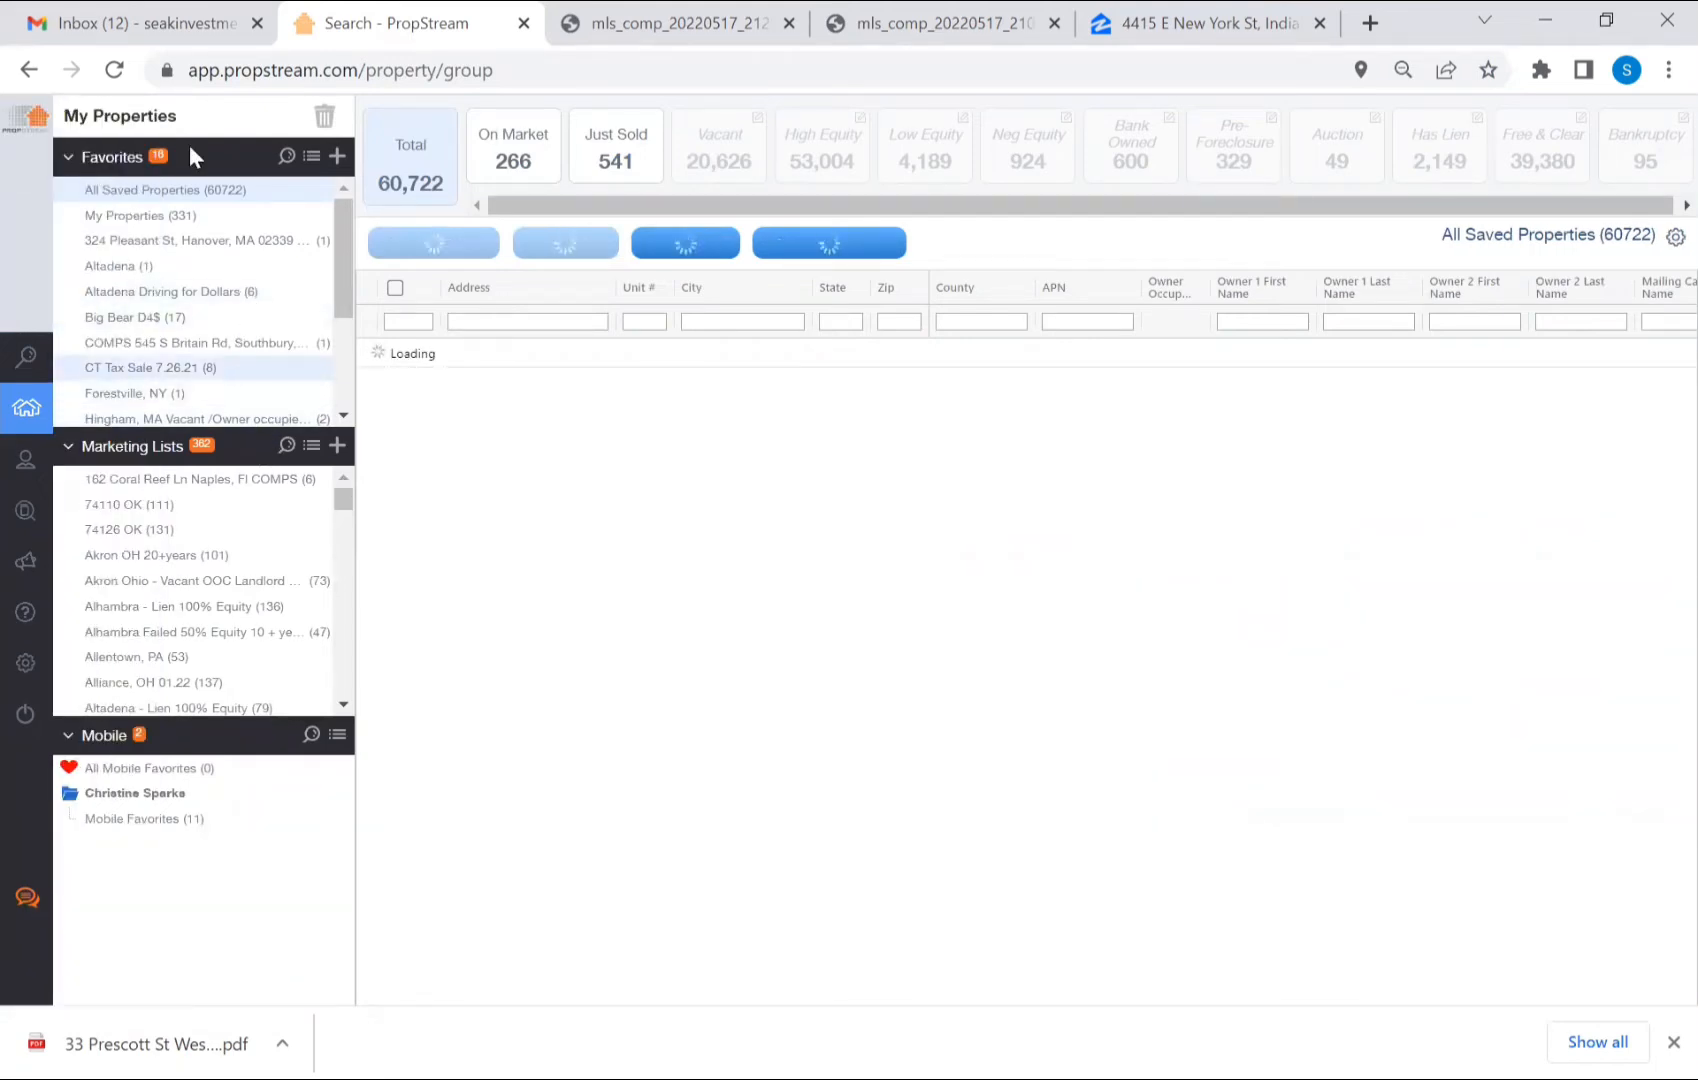
pyautogui.click(40, 362)
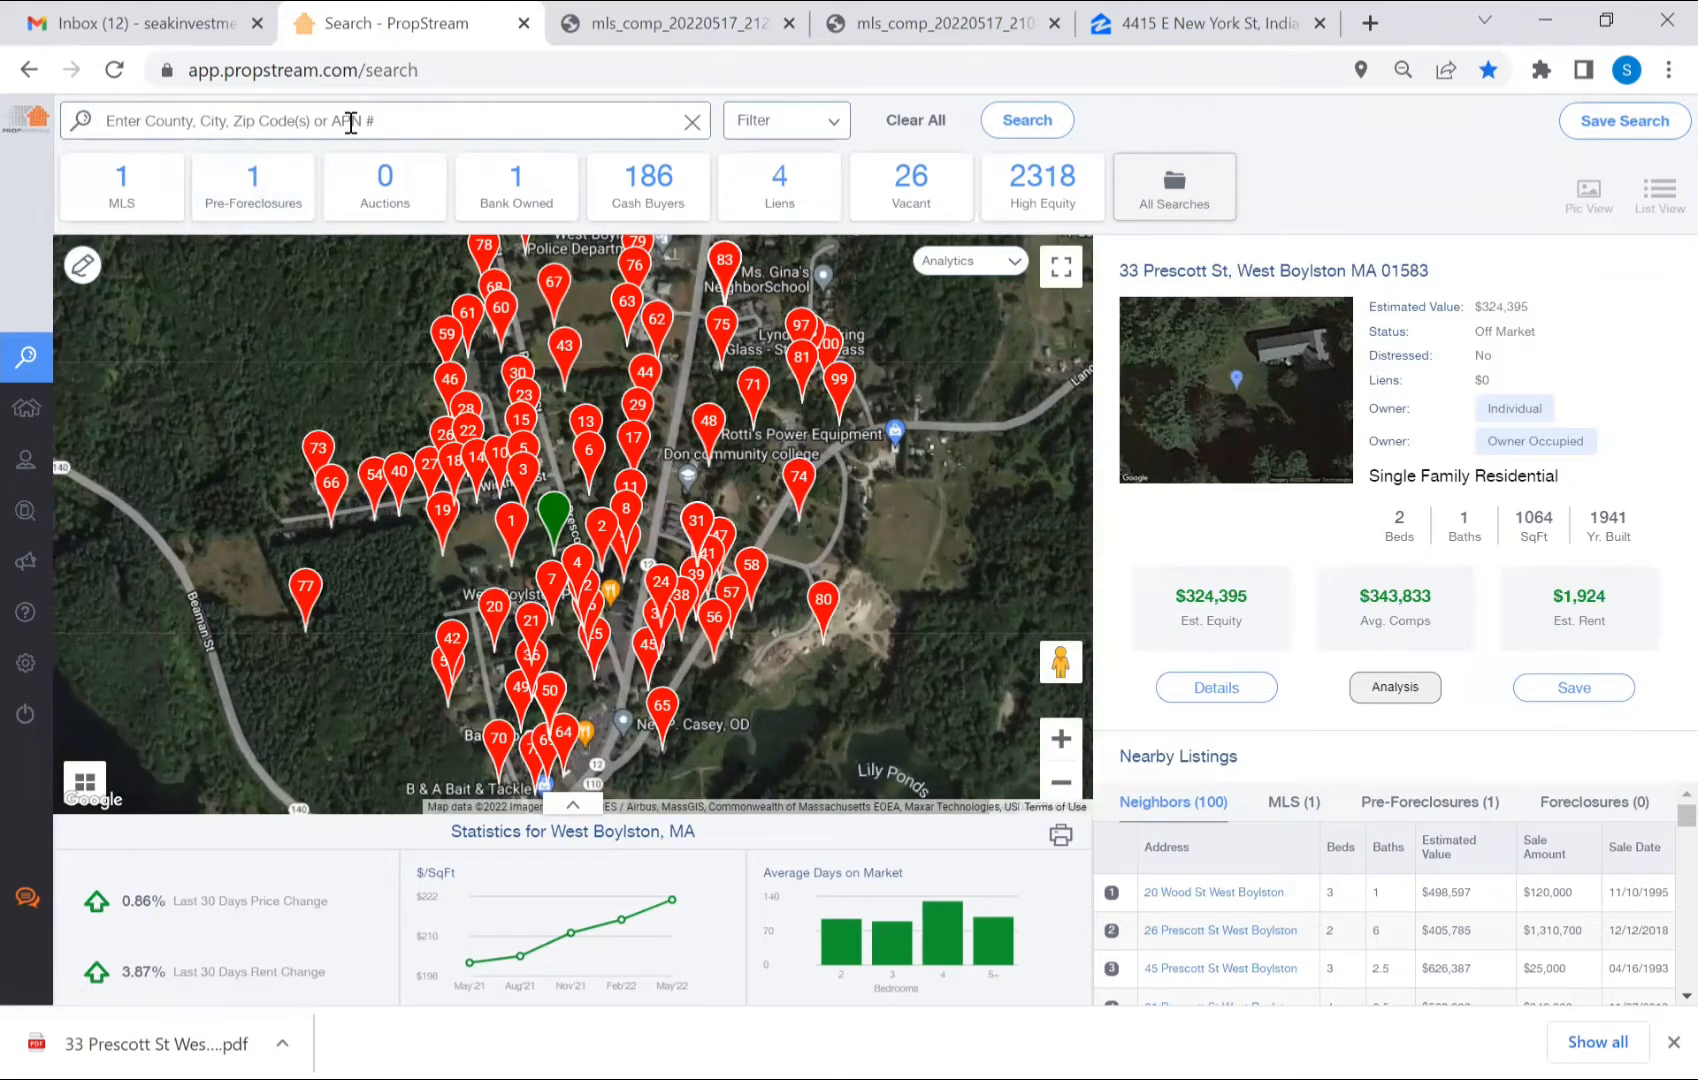
# Step: Search for properties in West Boylston, MA
pyautogui.click(350, 121)
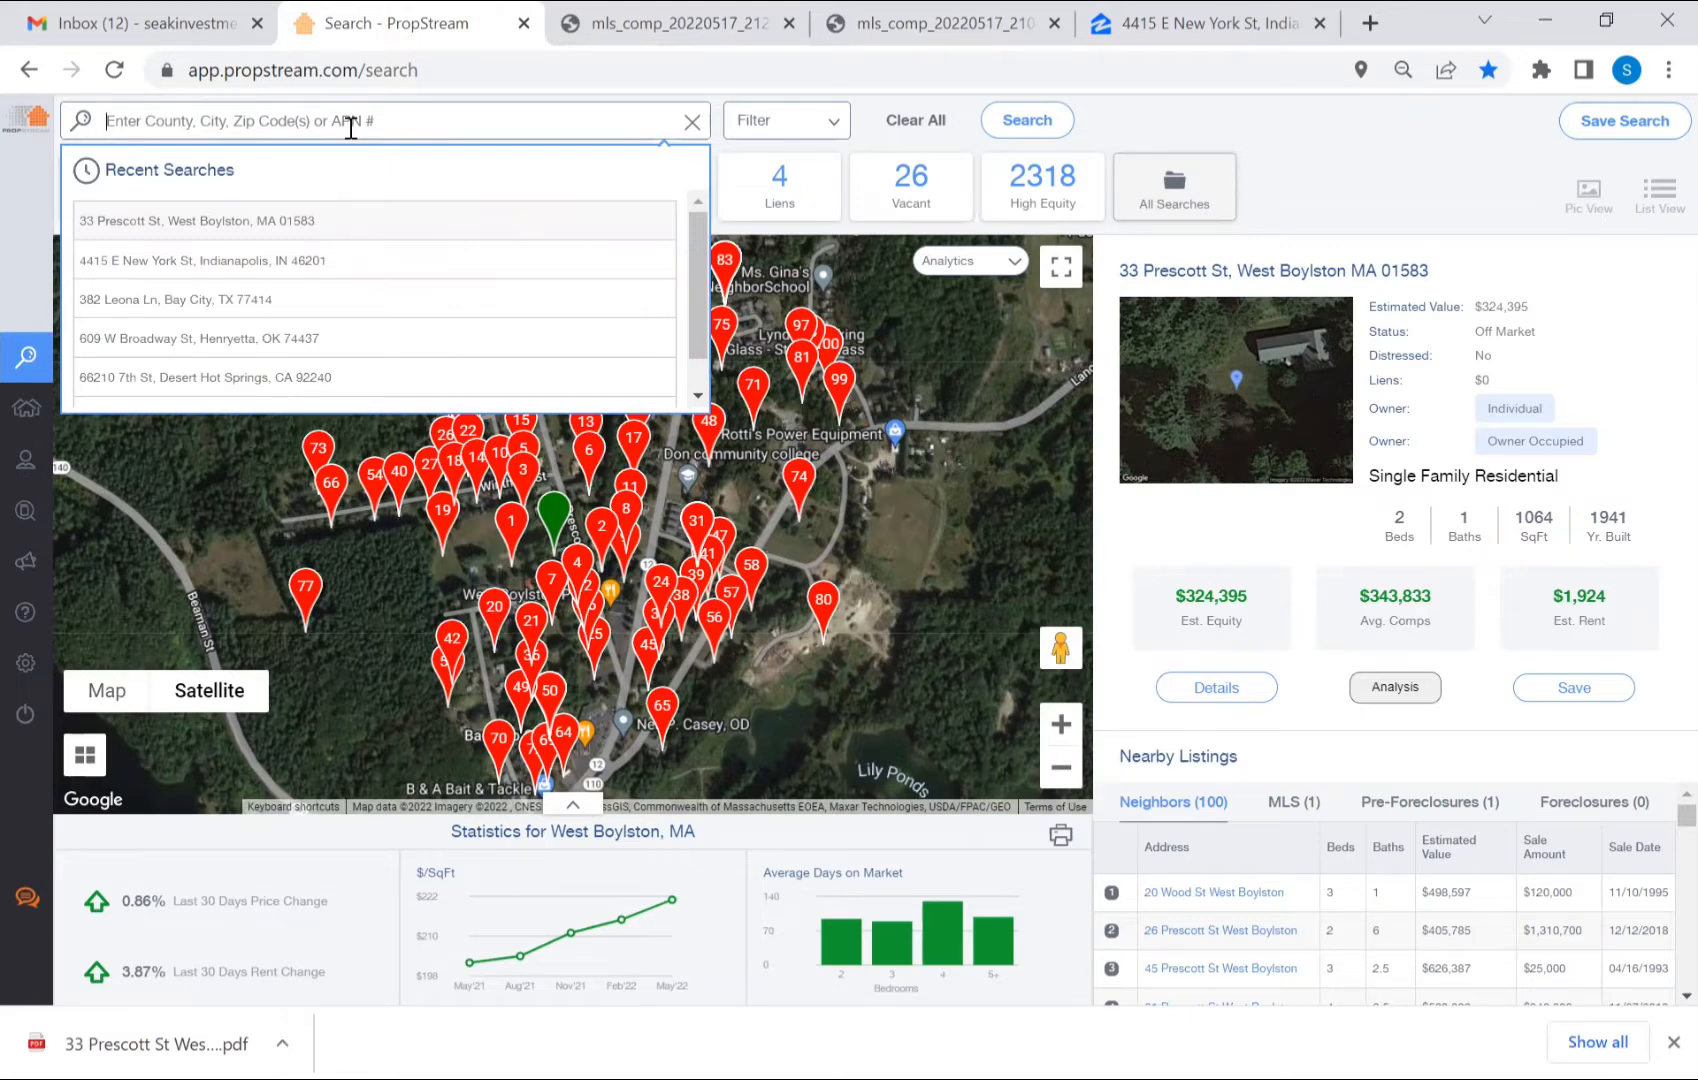
pyautogui.write('west boy')
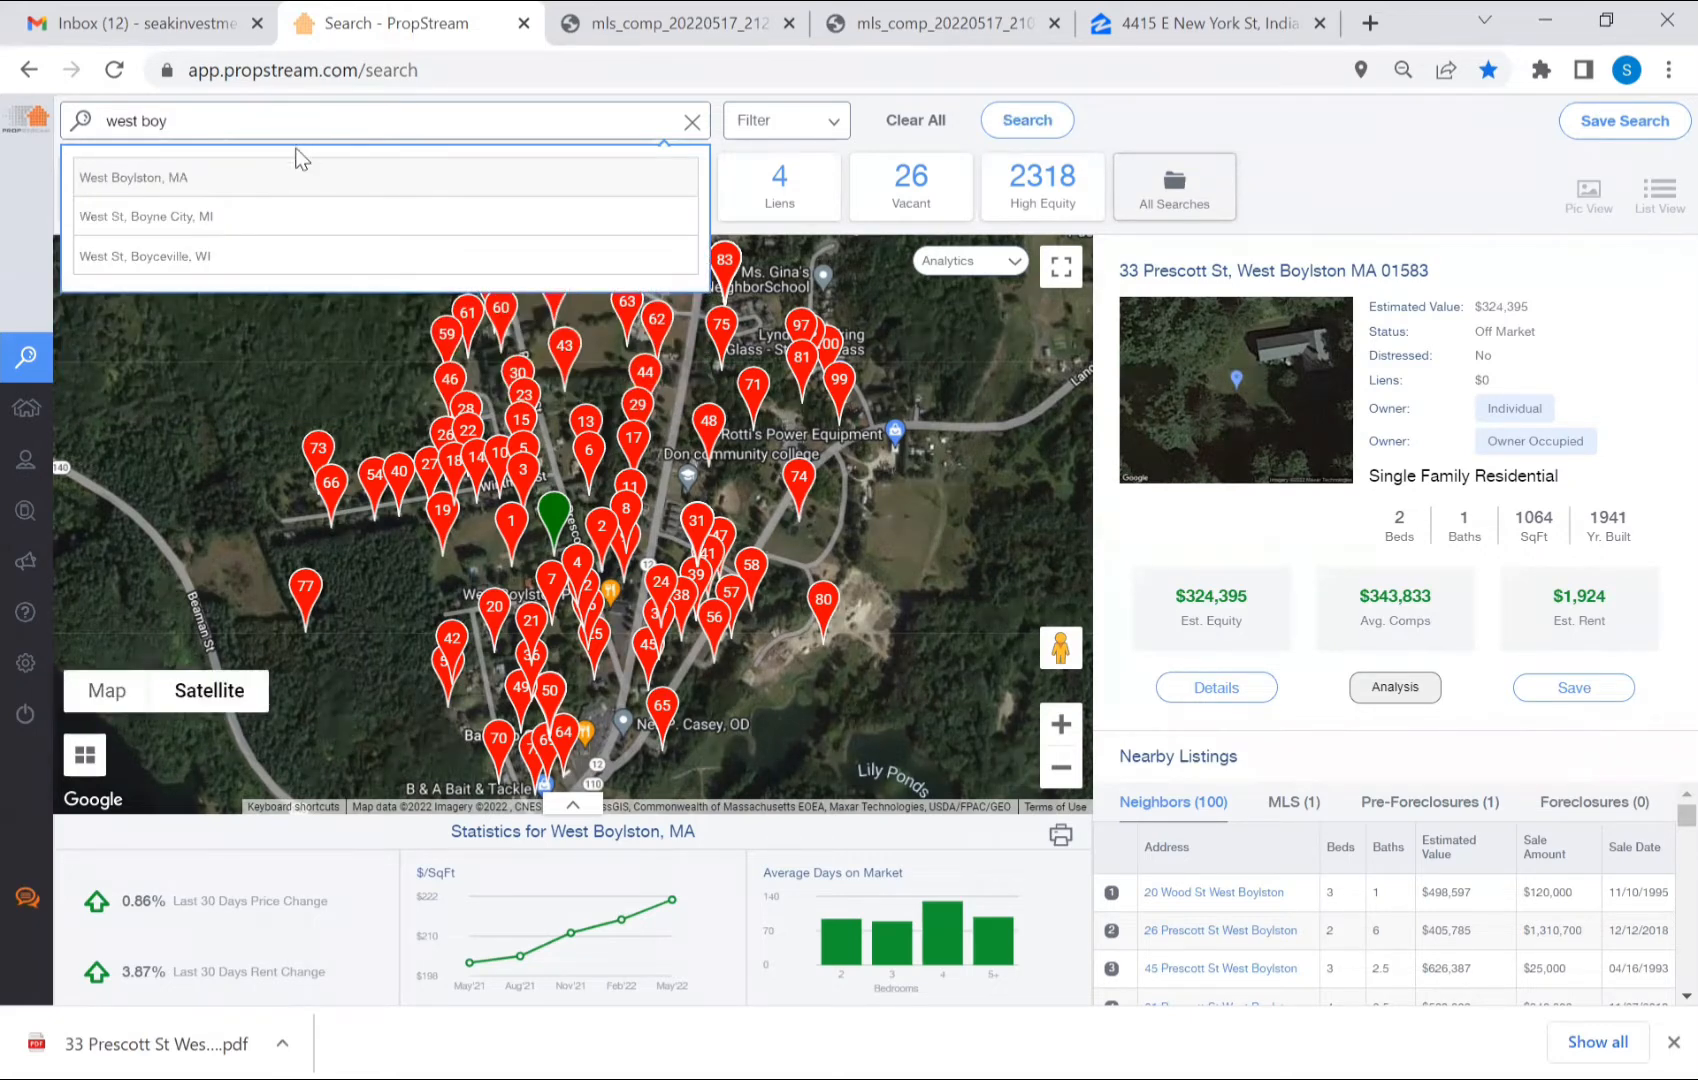
pyautogui.click(200, 177)
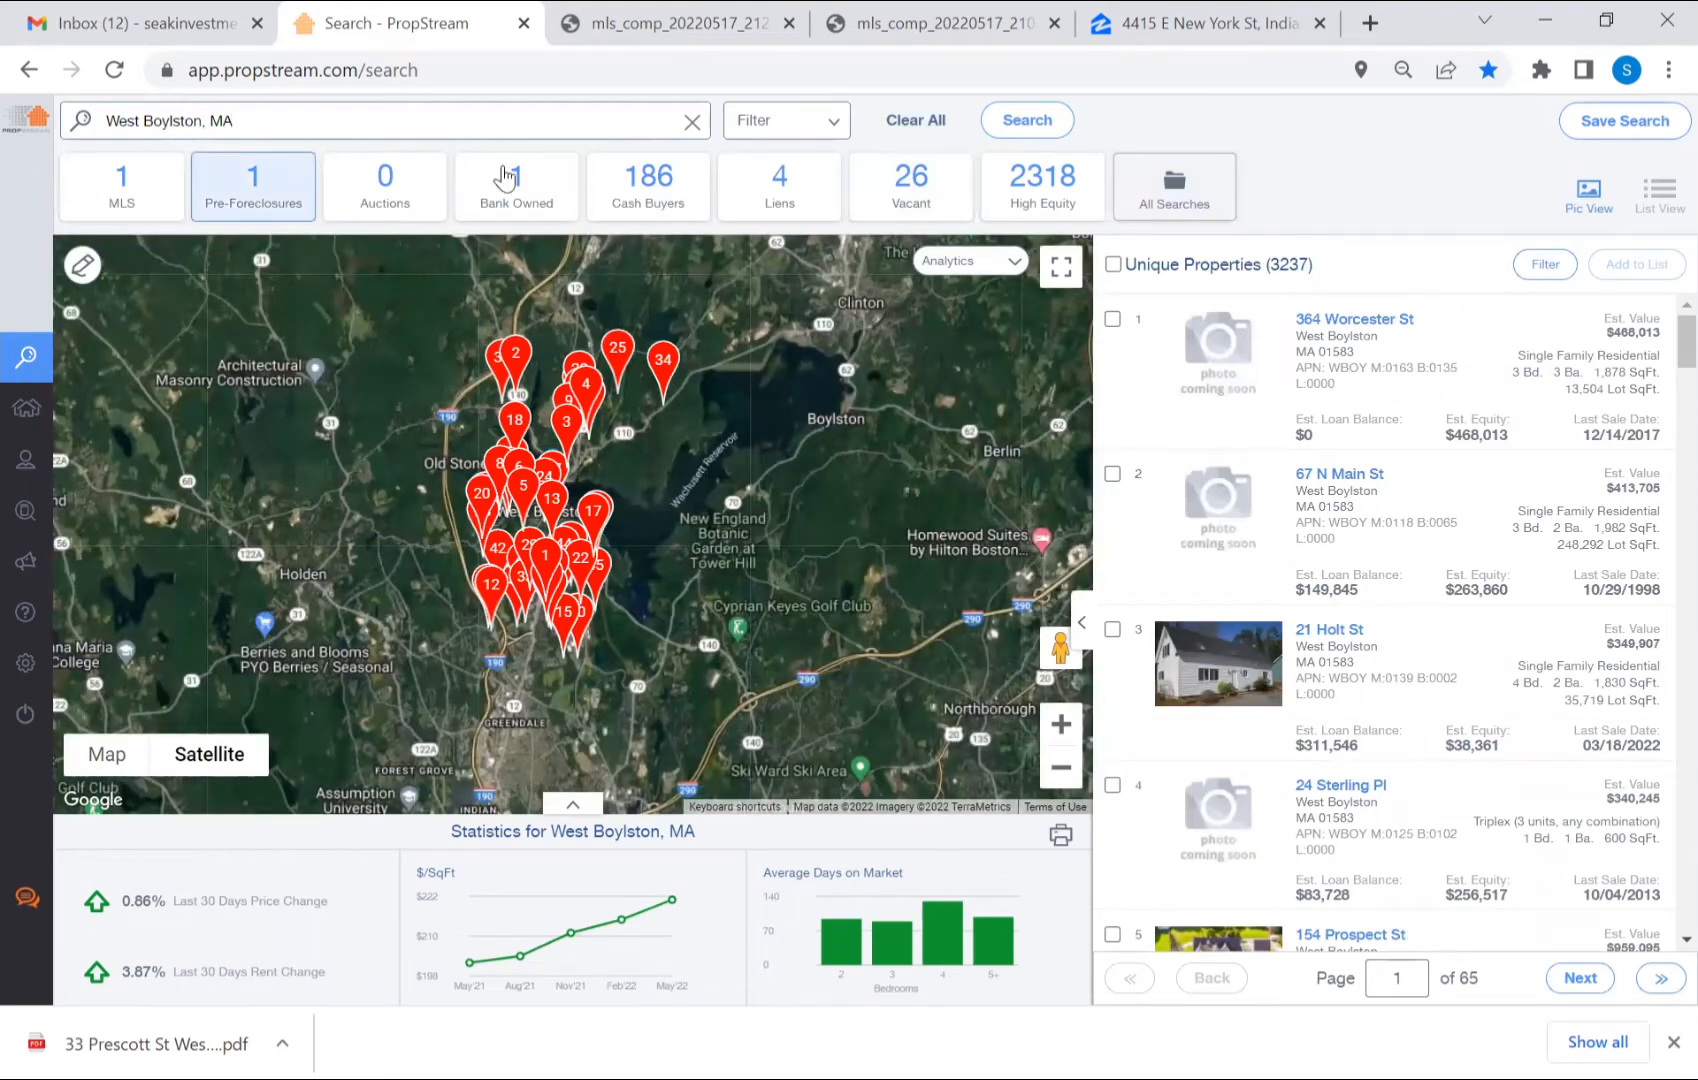
# Step: Filter the West Boylston search to properties with Occupied status and Owner Occupied set to No
pyautogui.click(775, 125)
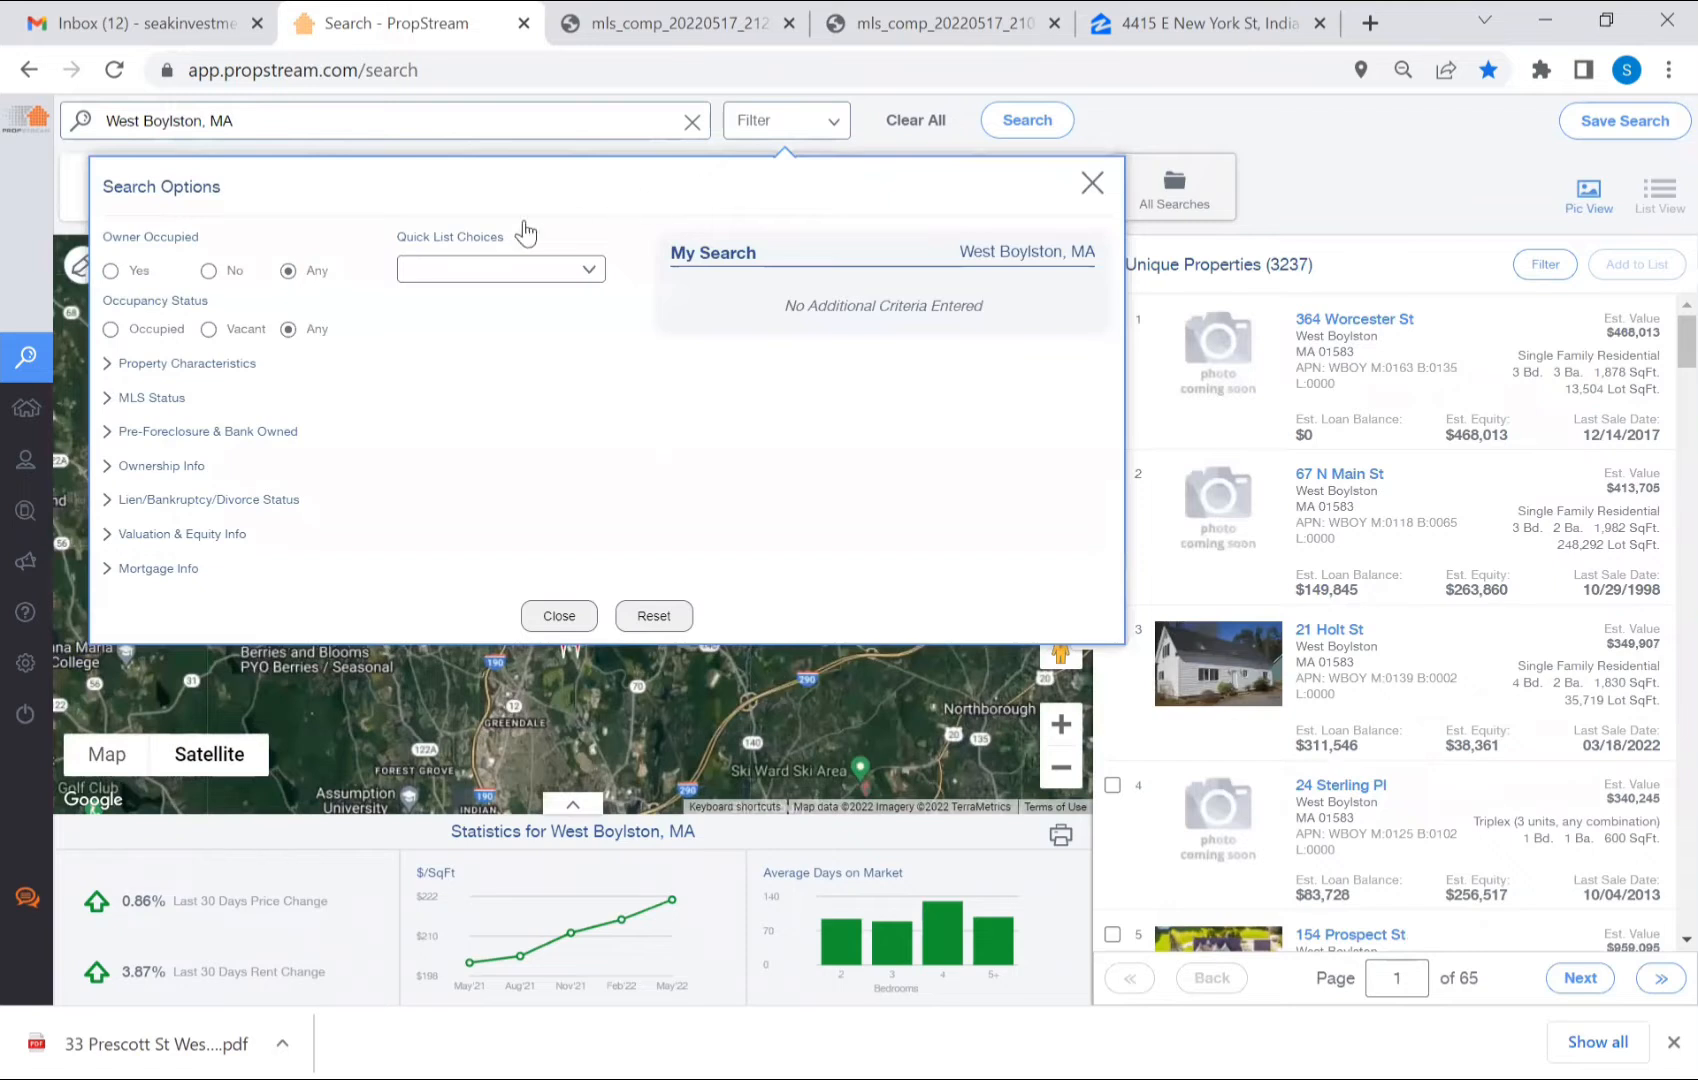
pyautogui.click(476, 272)
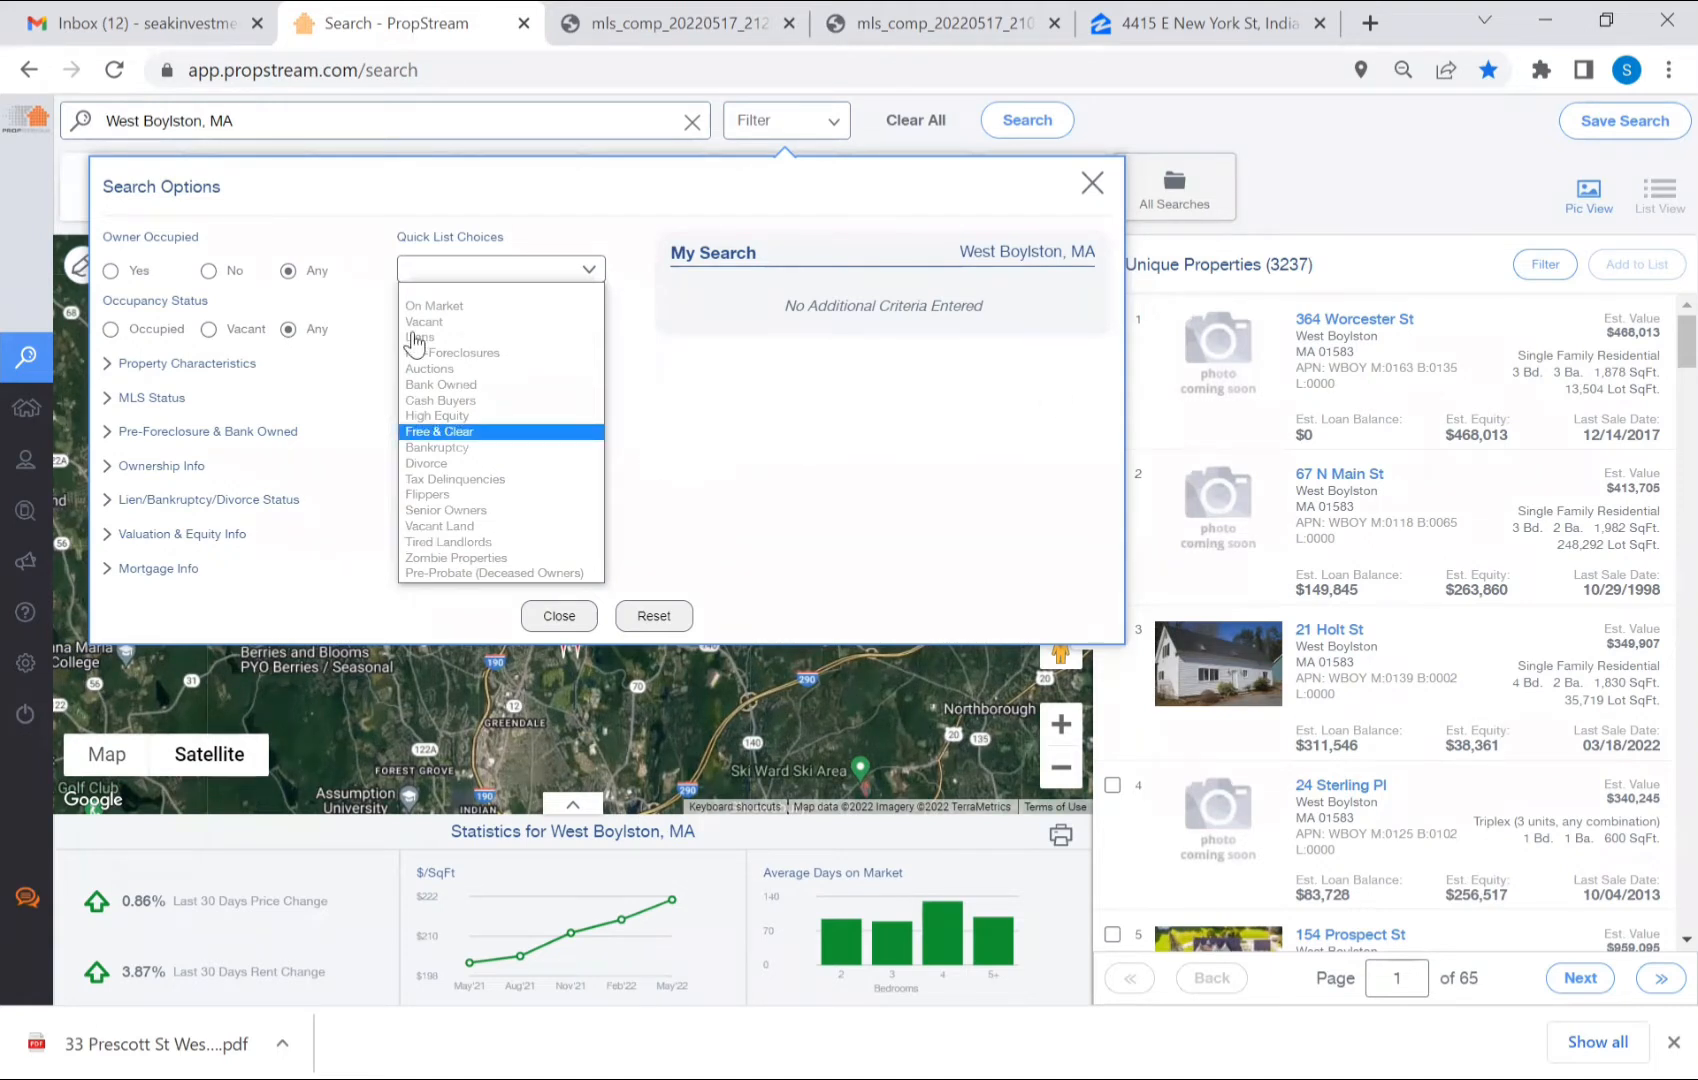
pyautogui.click(355, 333)
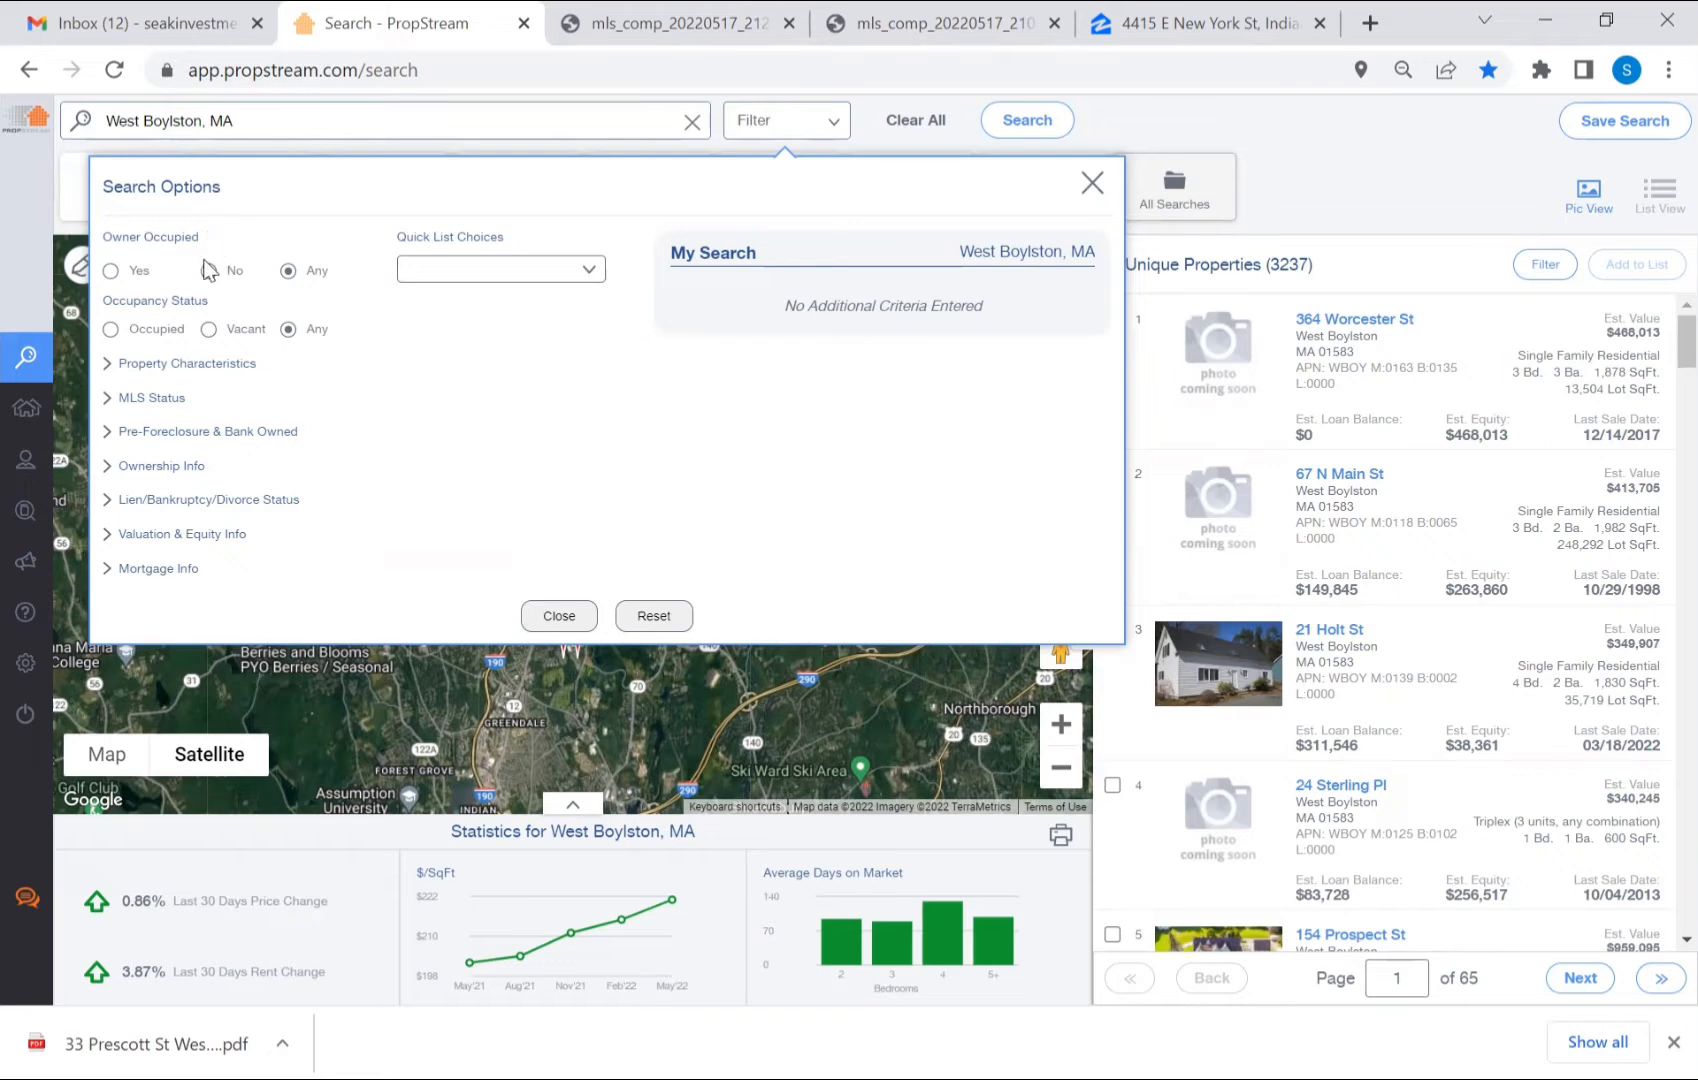
pyautogui.click(209, 330)
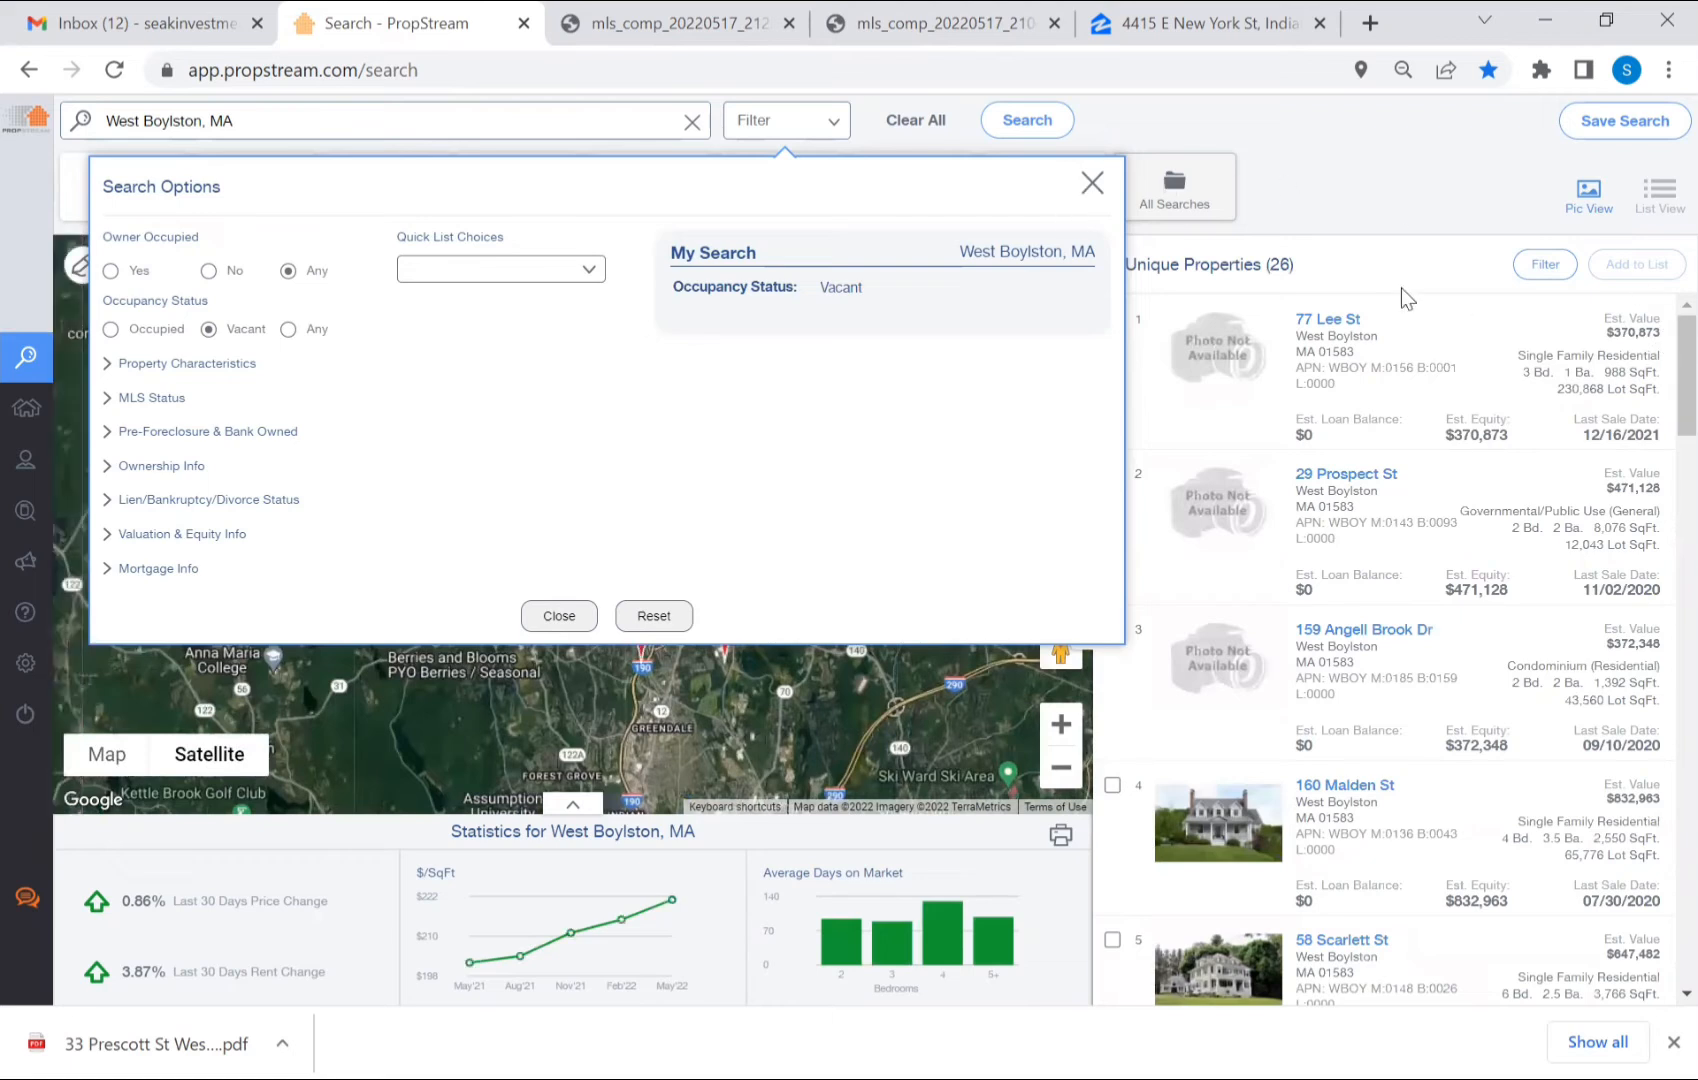
pyautogui.moveTo(35, 370)
pyautogui.click(111, 329)
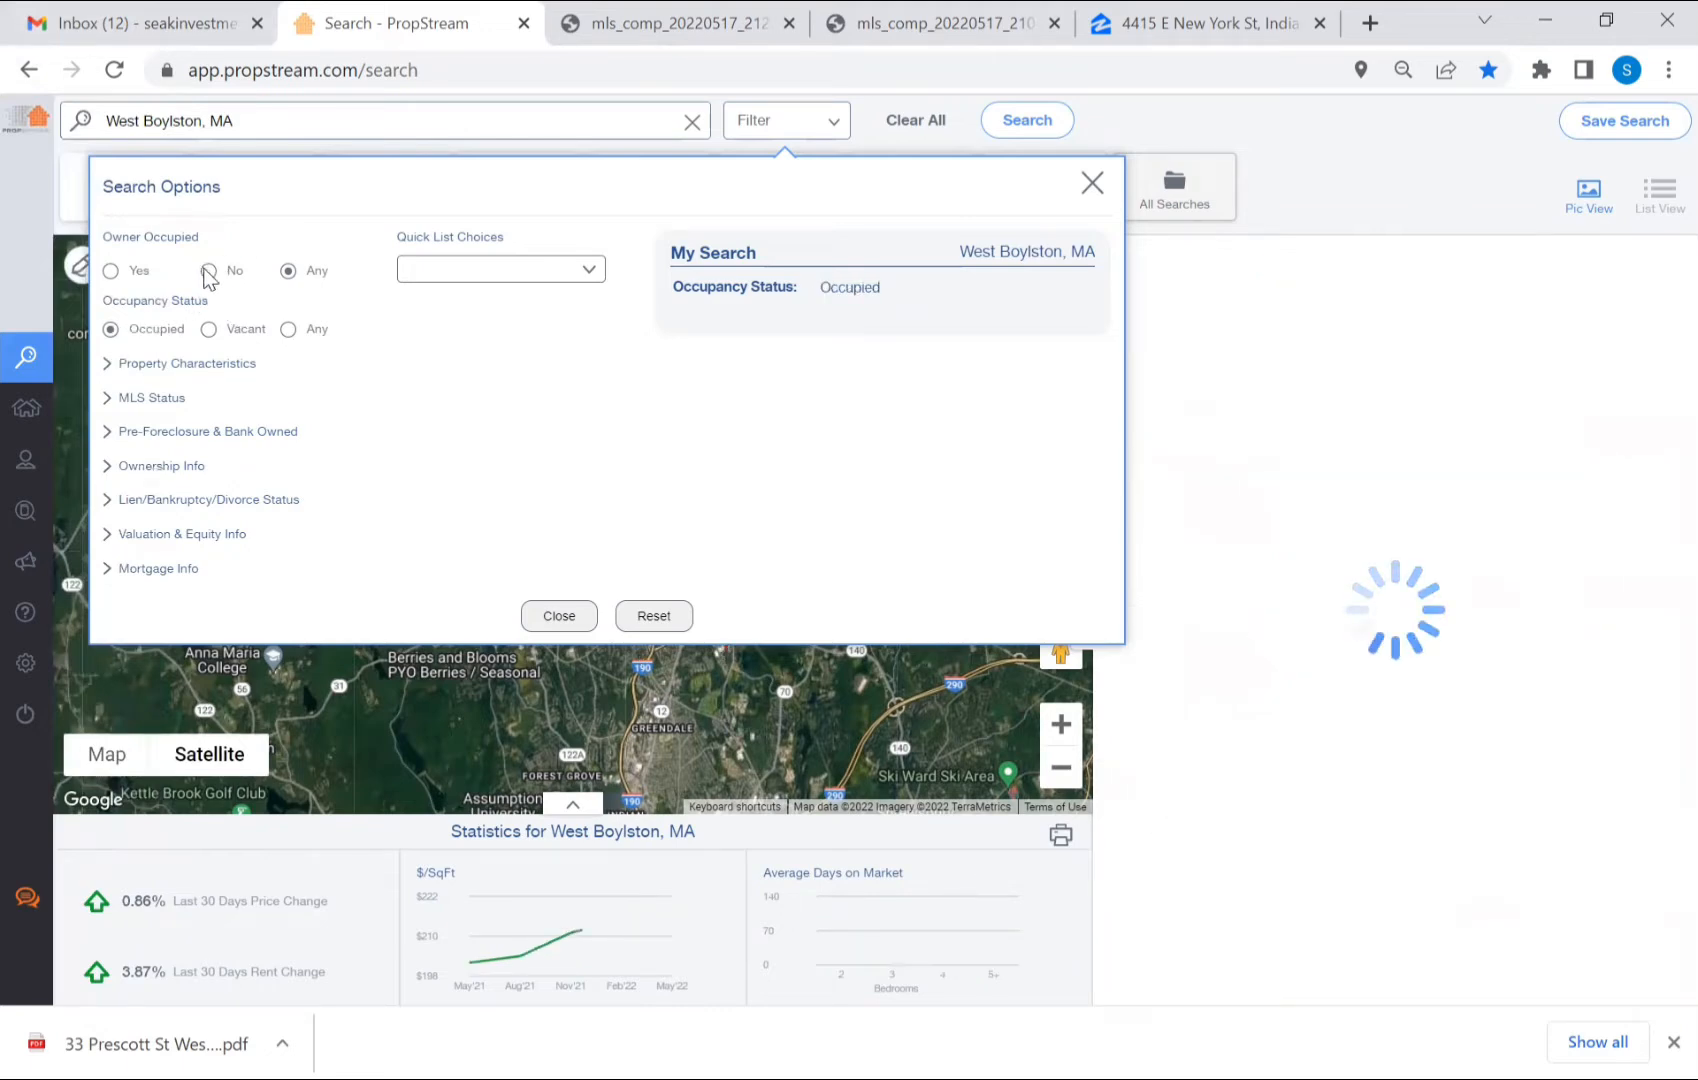
pyautogui.click(208, 271)
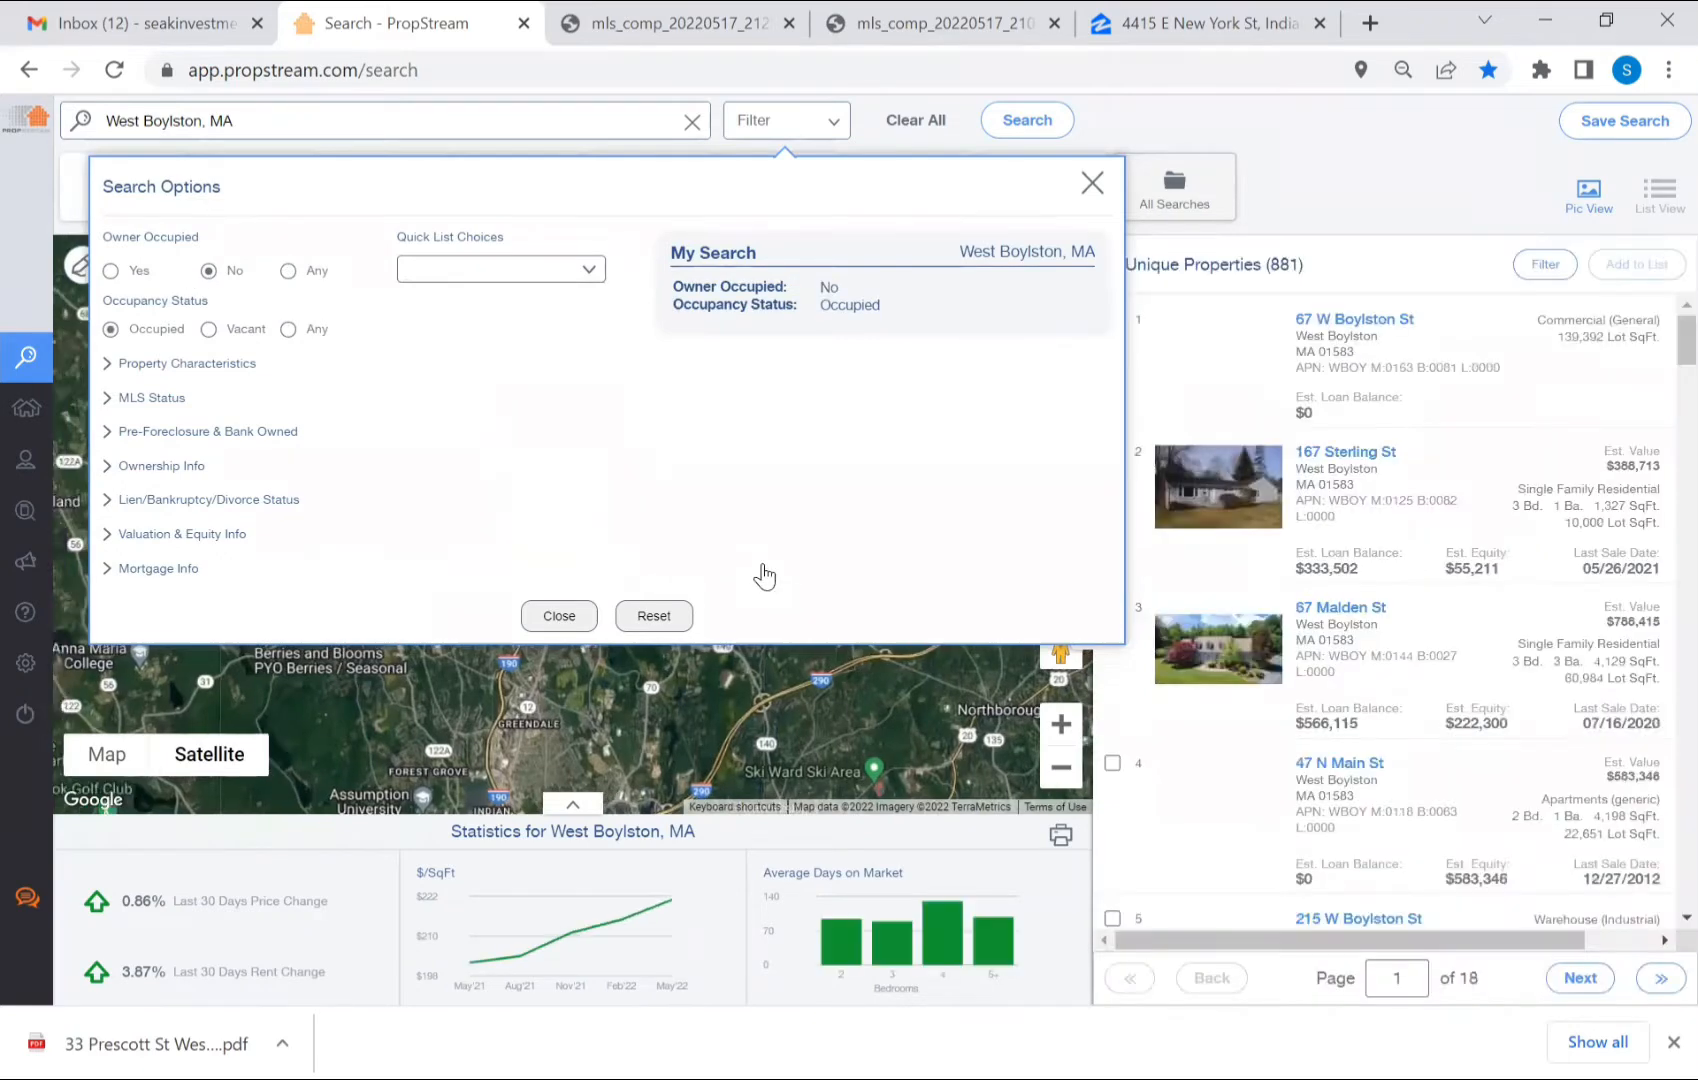
# Step: Limit the property types to Single Family, Condo/Townhouse, Multi-Family 2-4 and Multi-Family 5+
pyautogui.moveTo(12, 390)
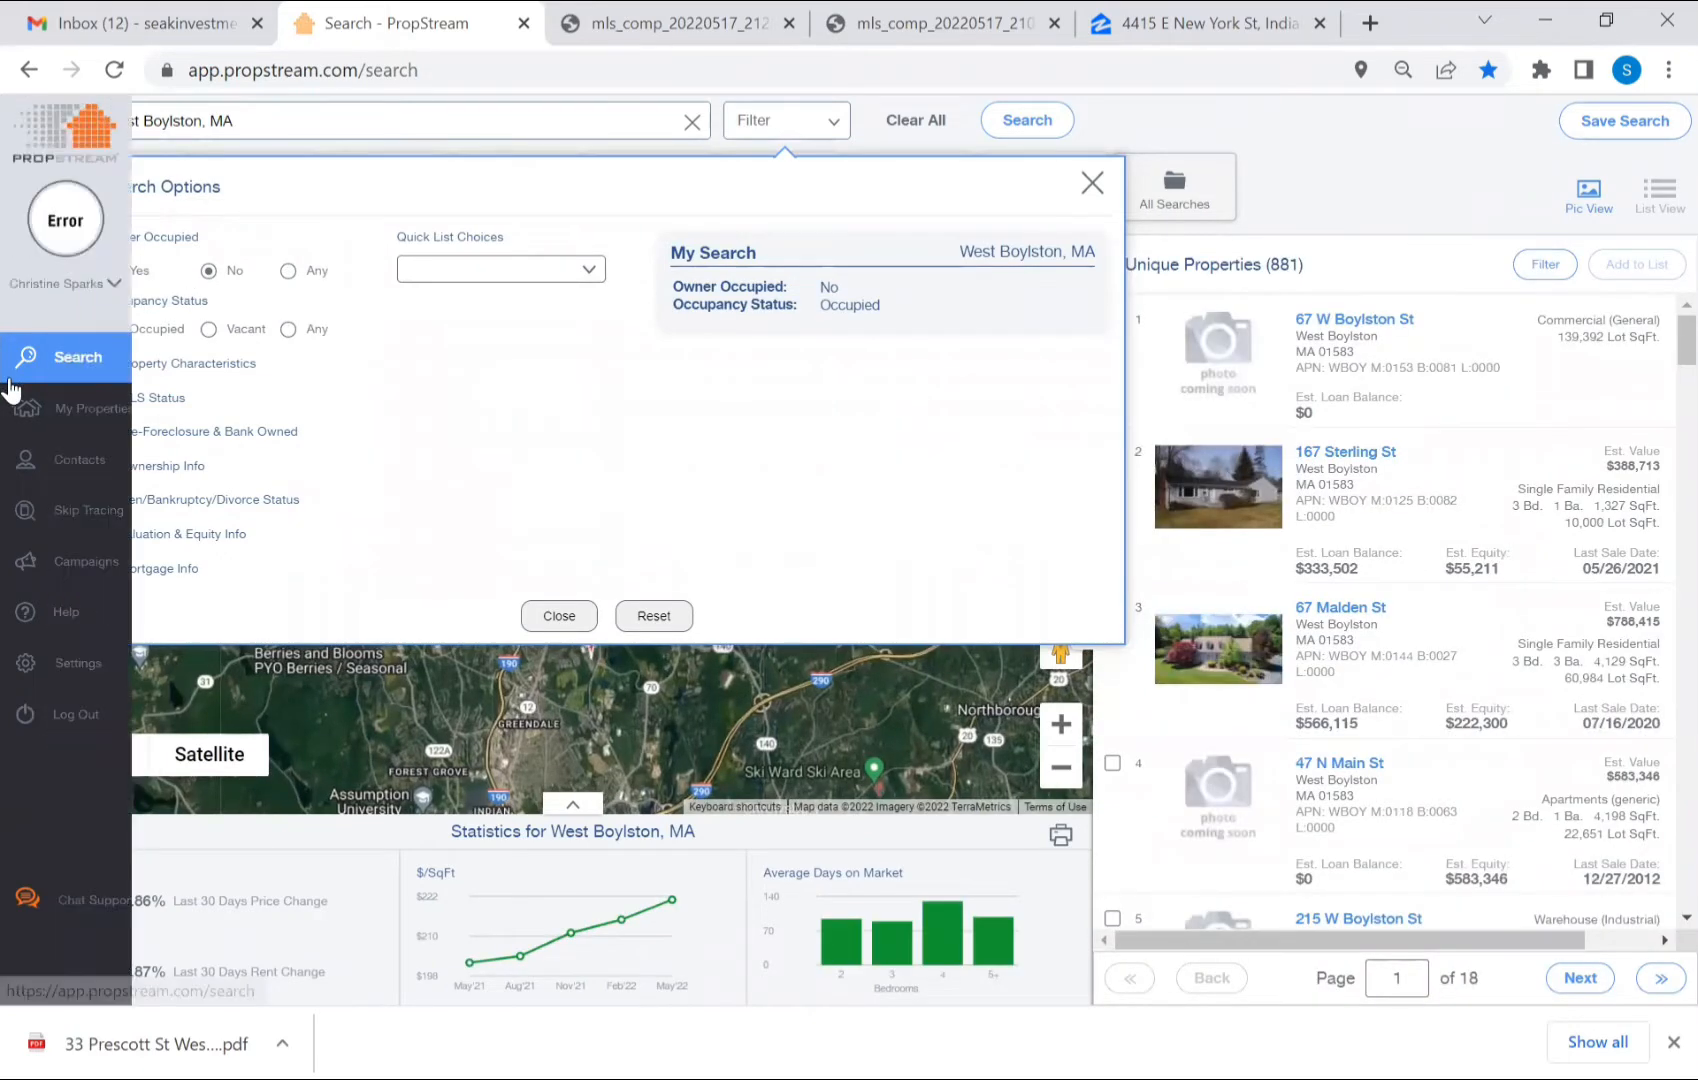
pyautogui.click(180, 366)
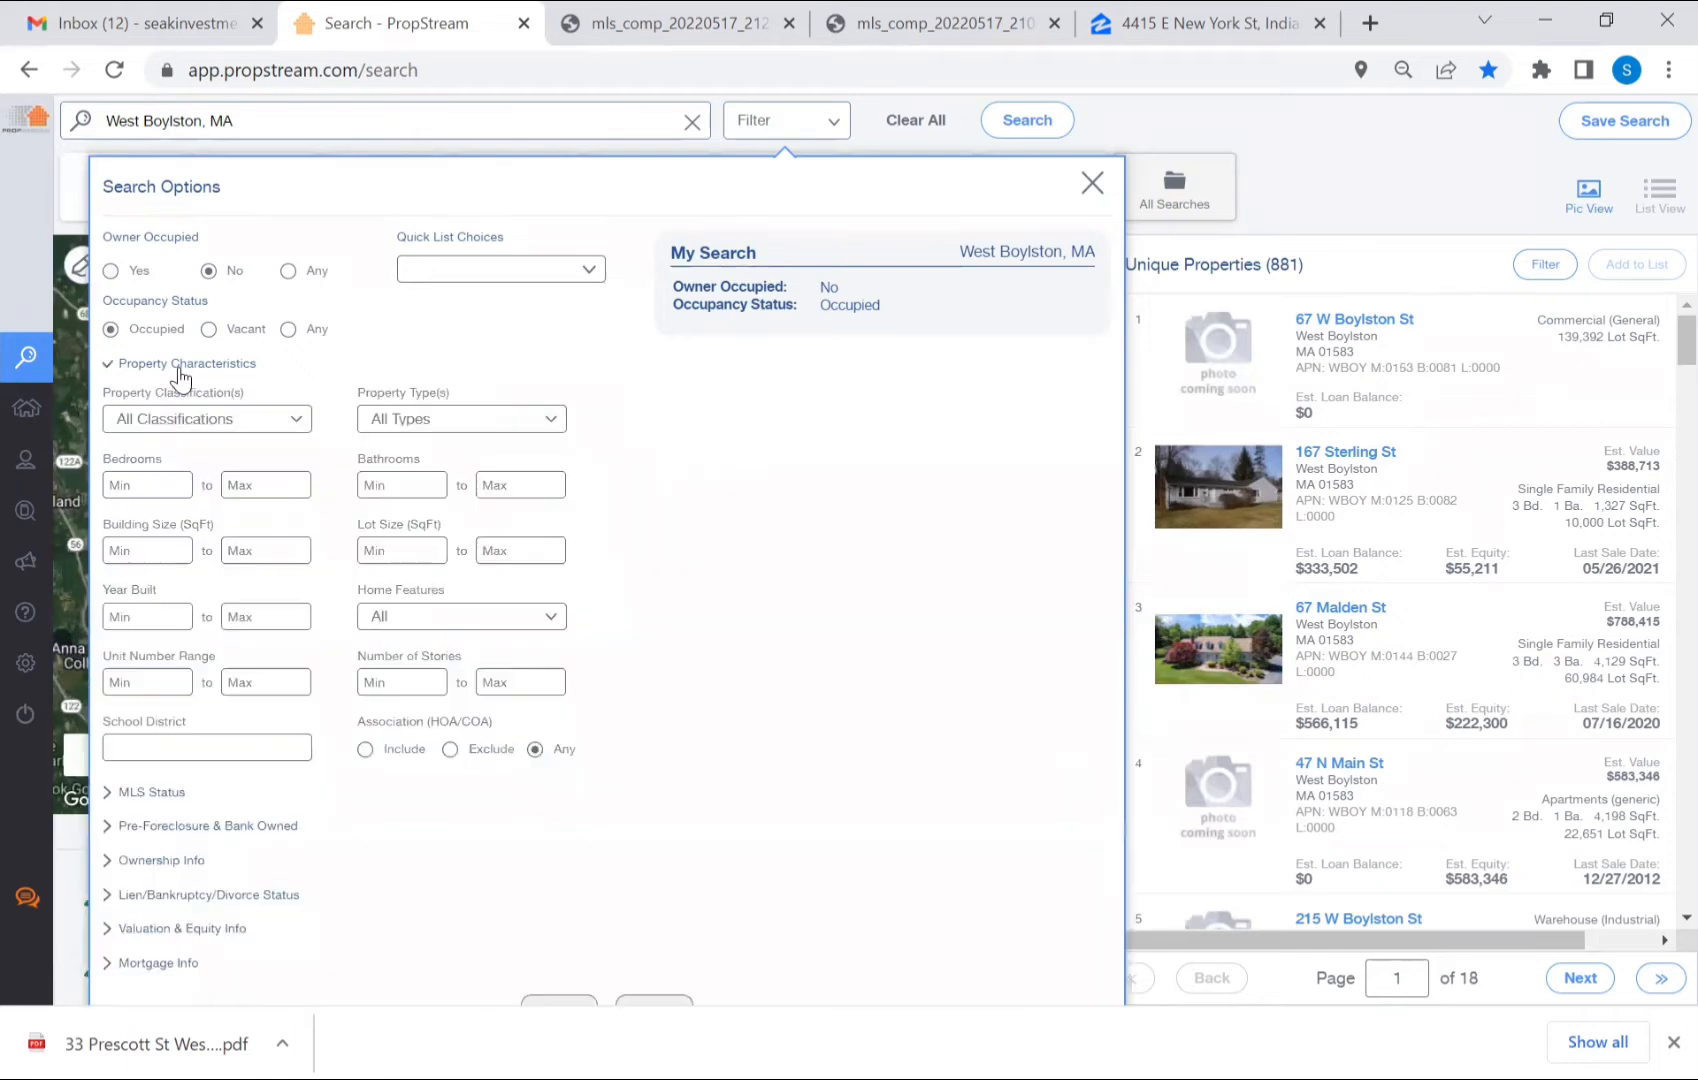
pyautogui.click(385, 420)
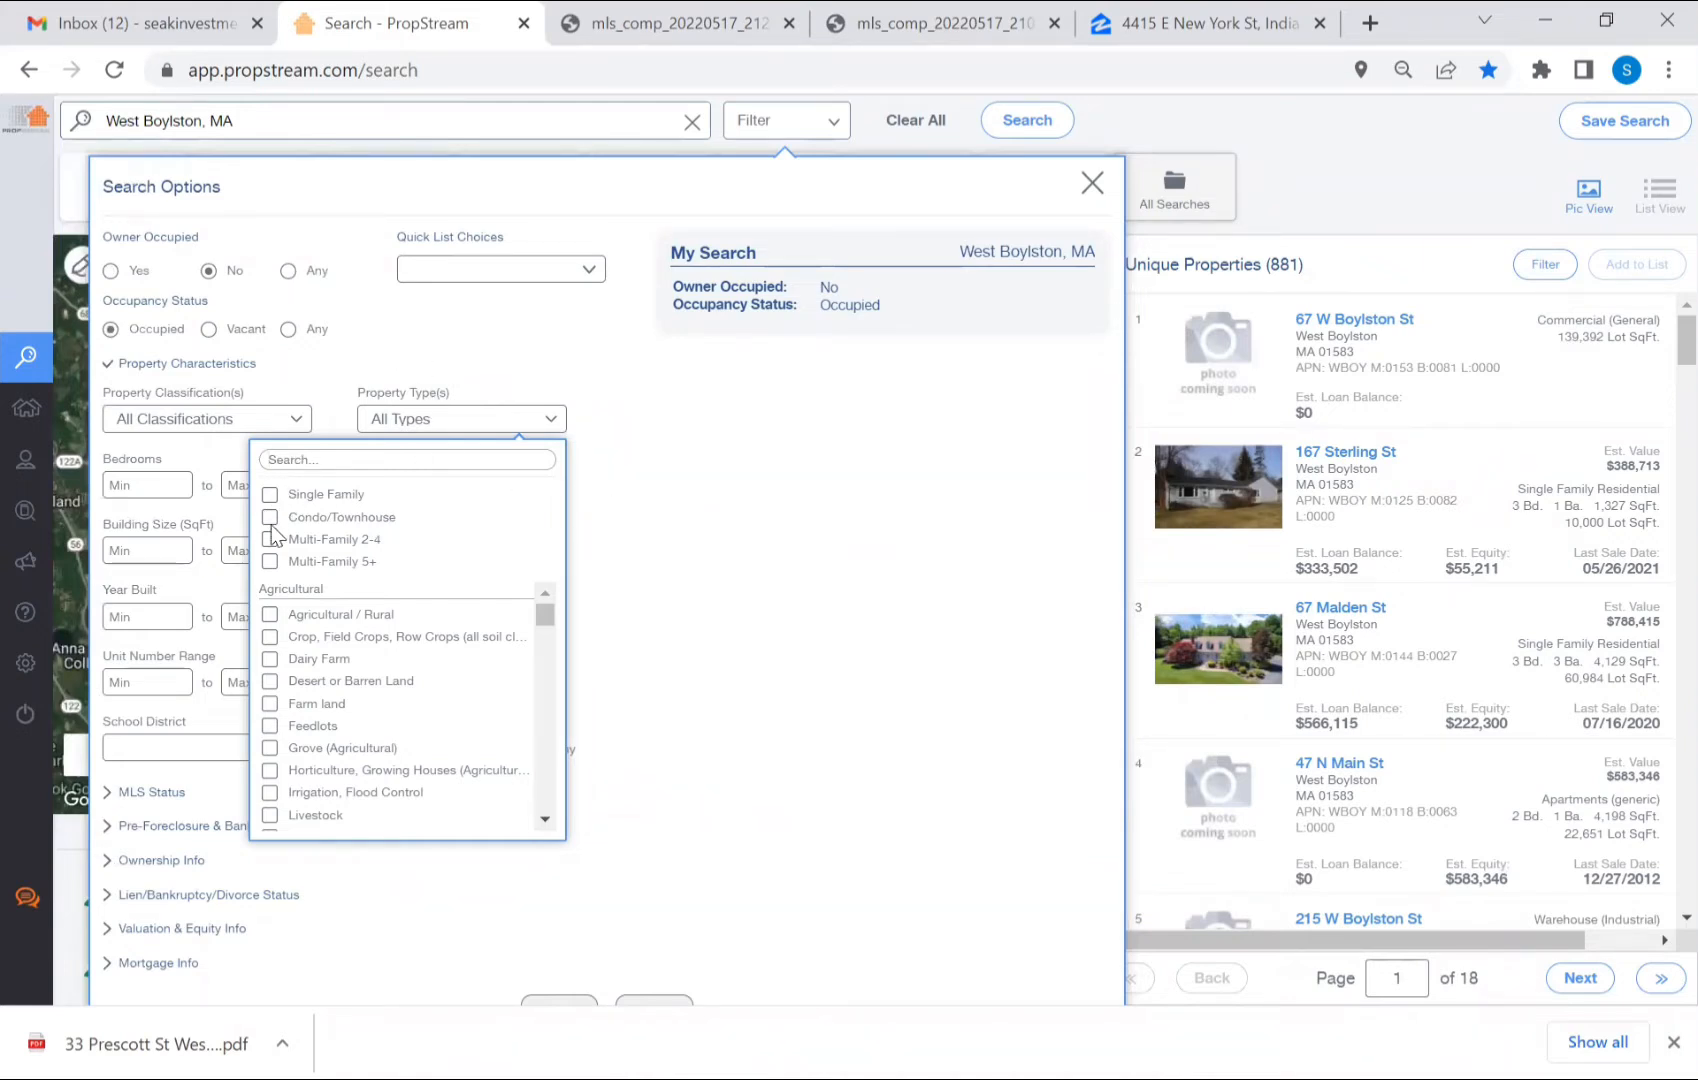
pyautogui.click(270, 495)
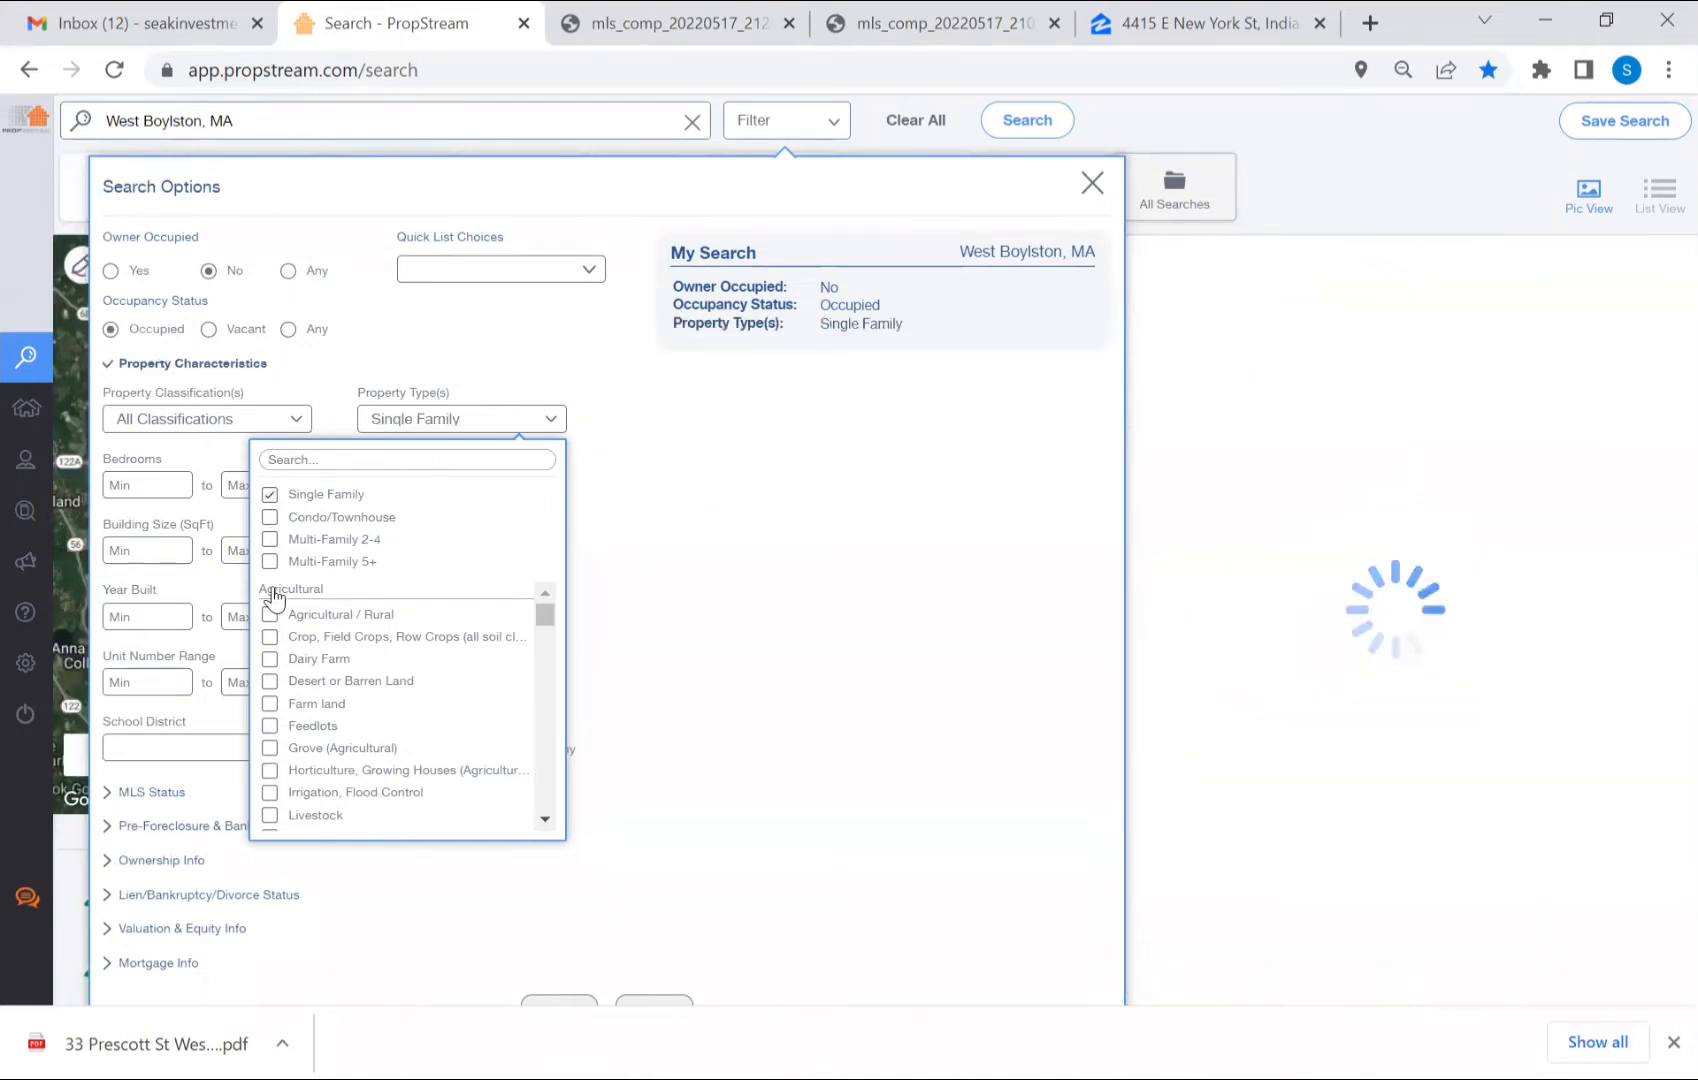
pyautogui.click(270, 517)
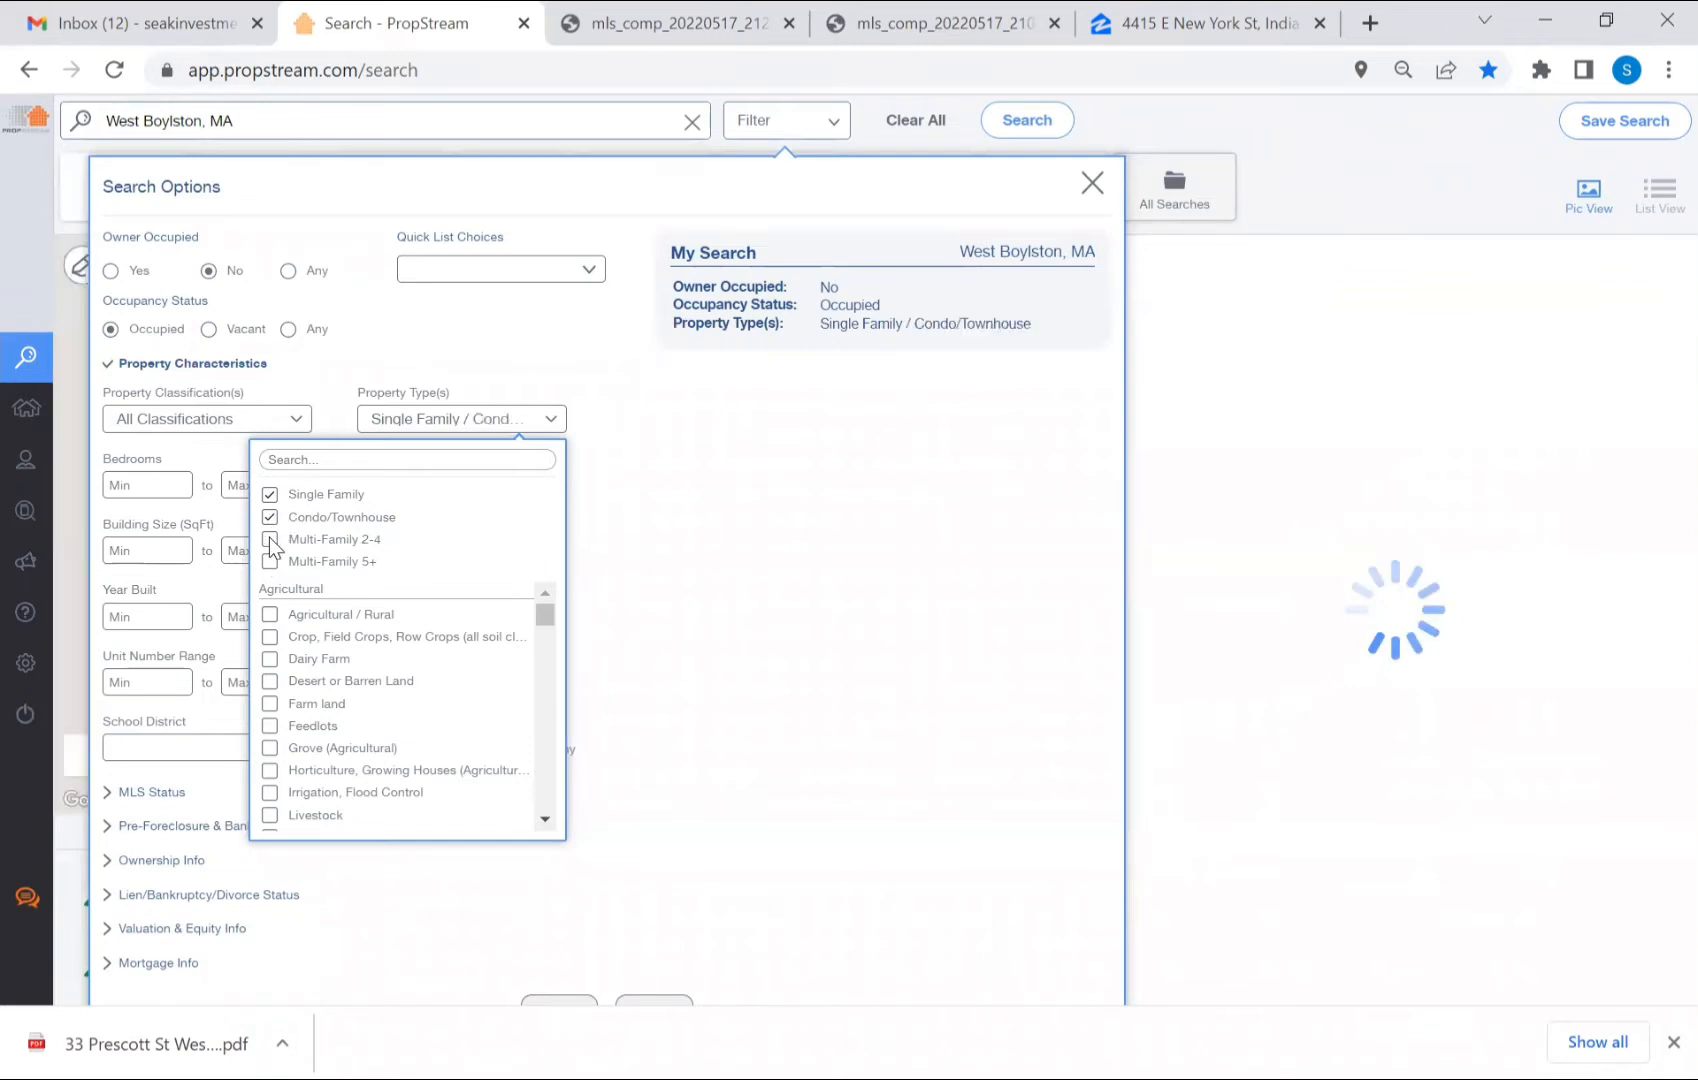
pyautogui.click(270, 541)
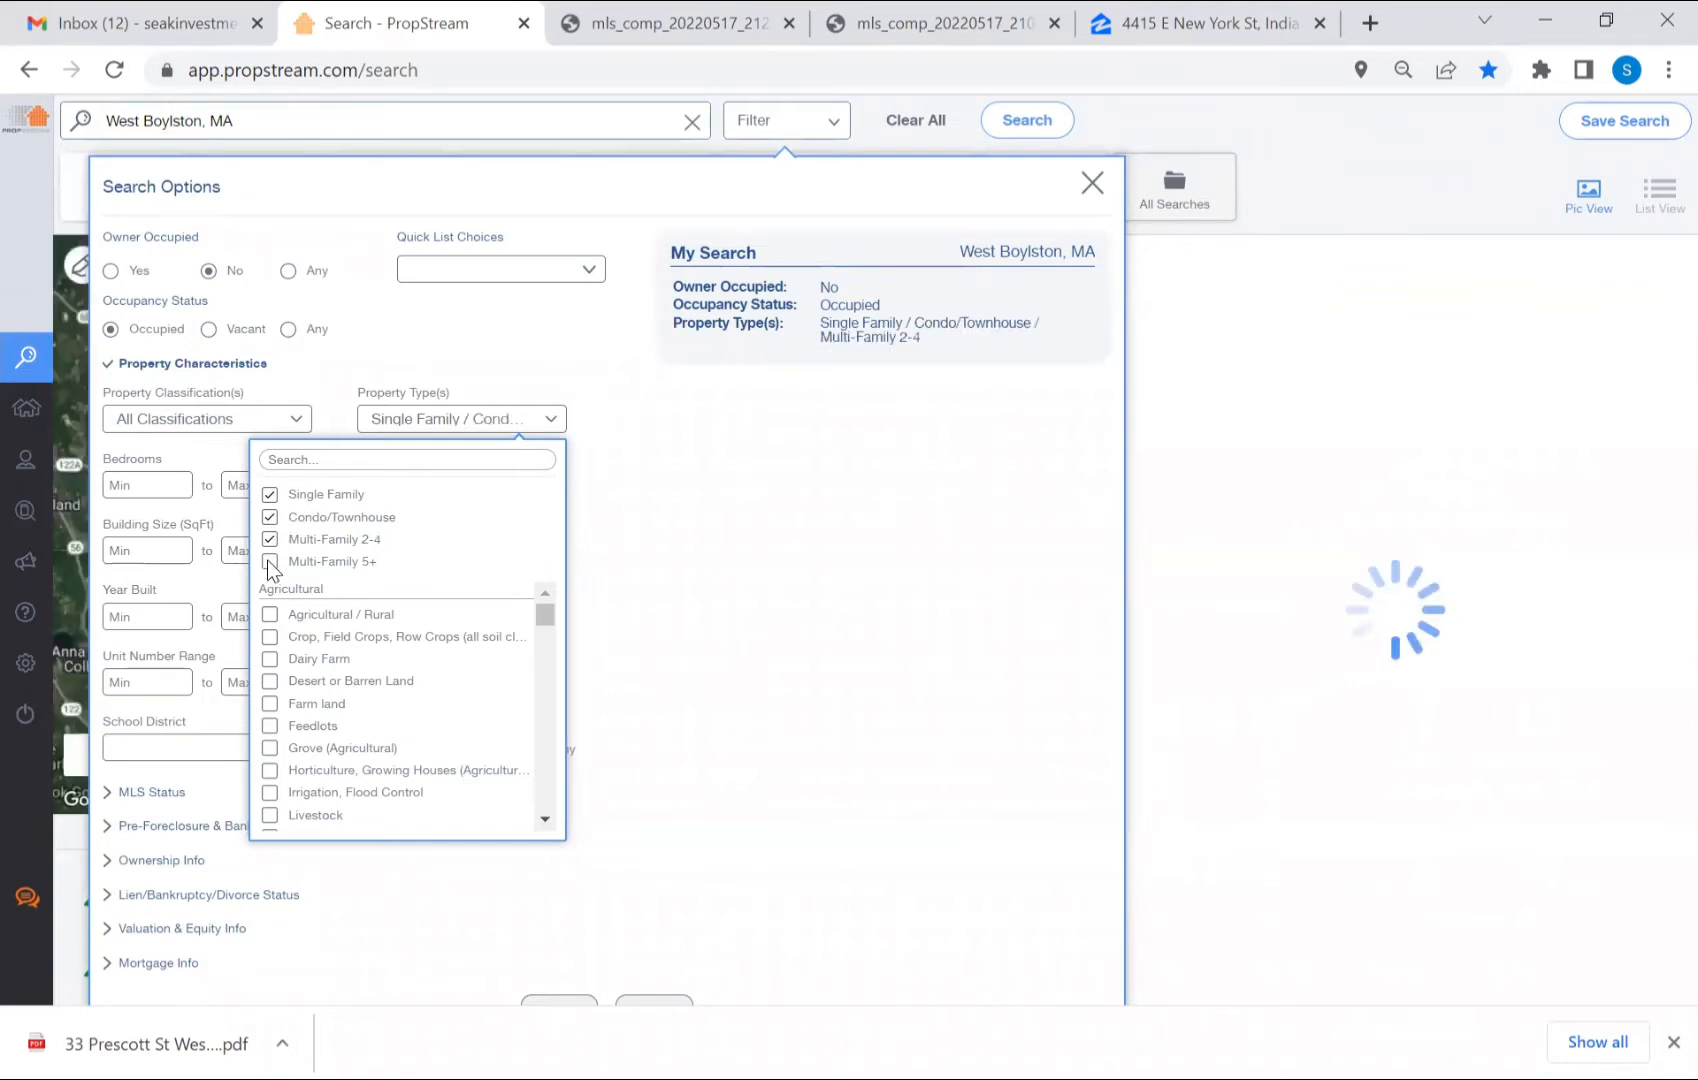
pyautogui.click(270, 563)
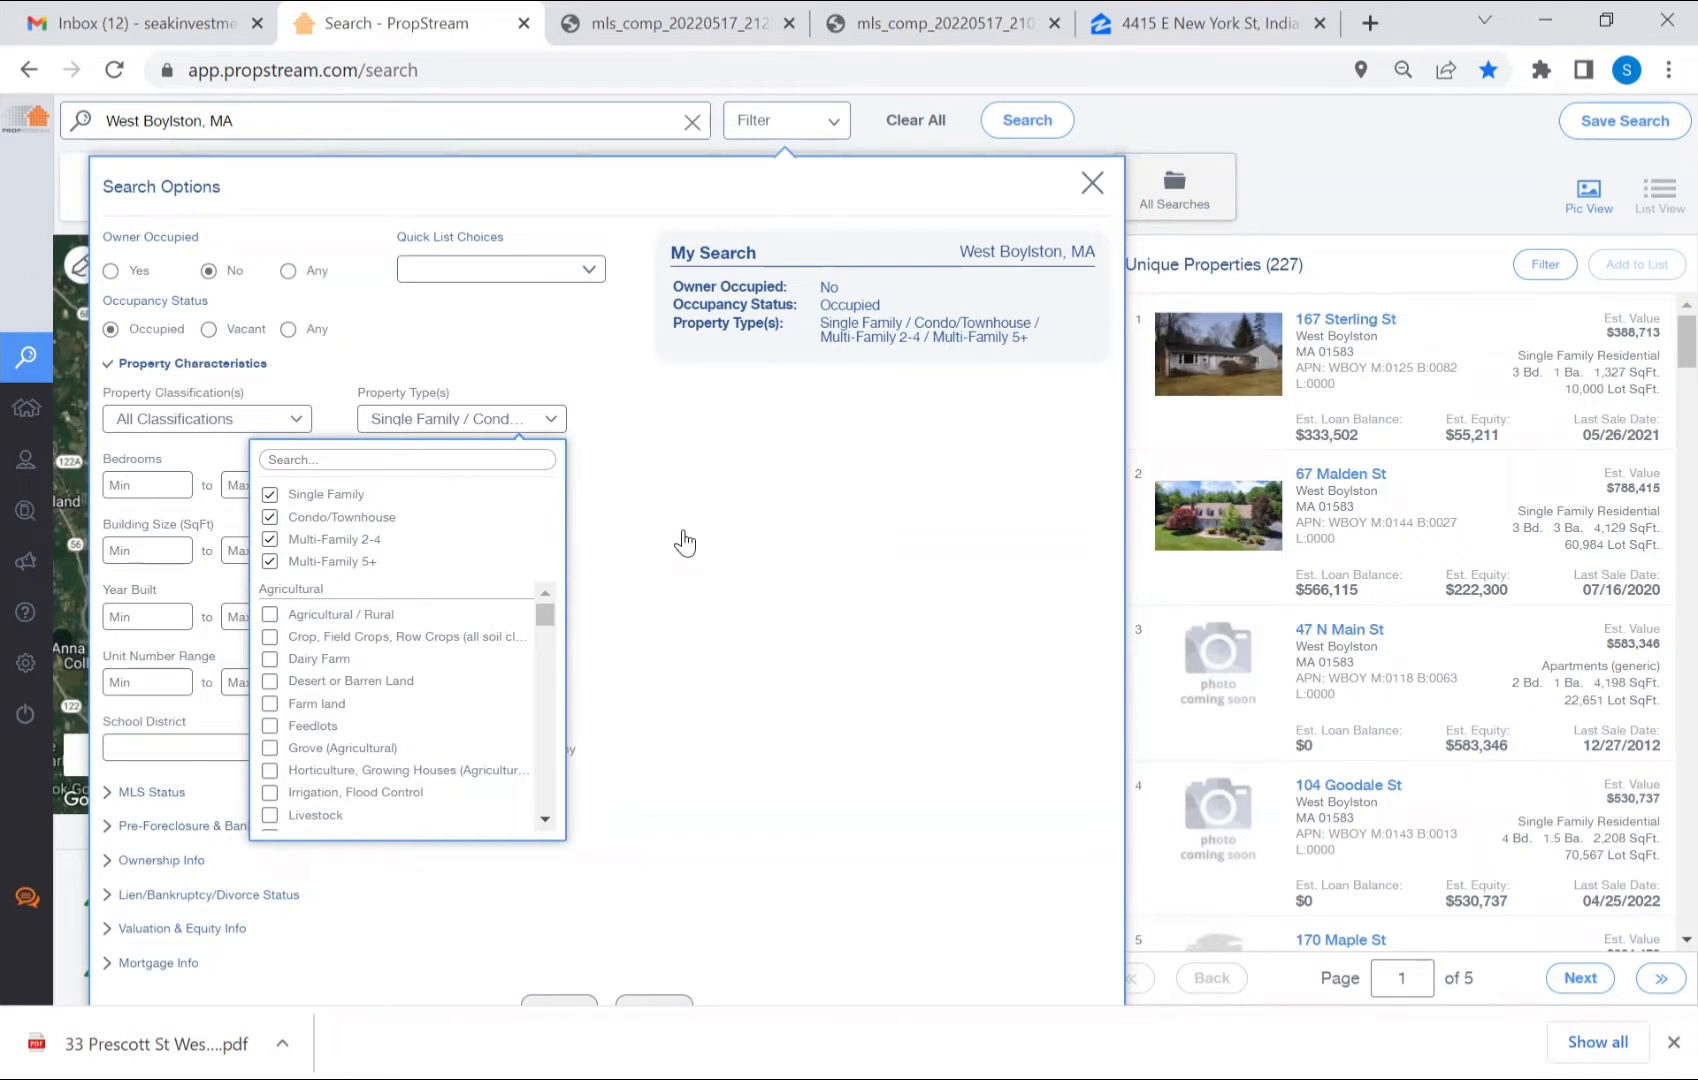
pyautogui.click(680, 536)
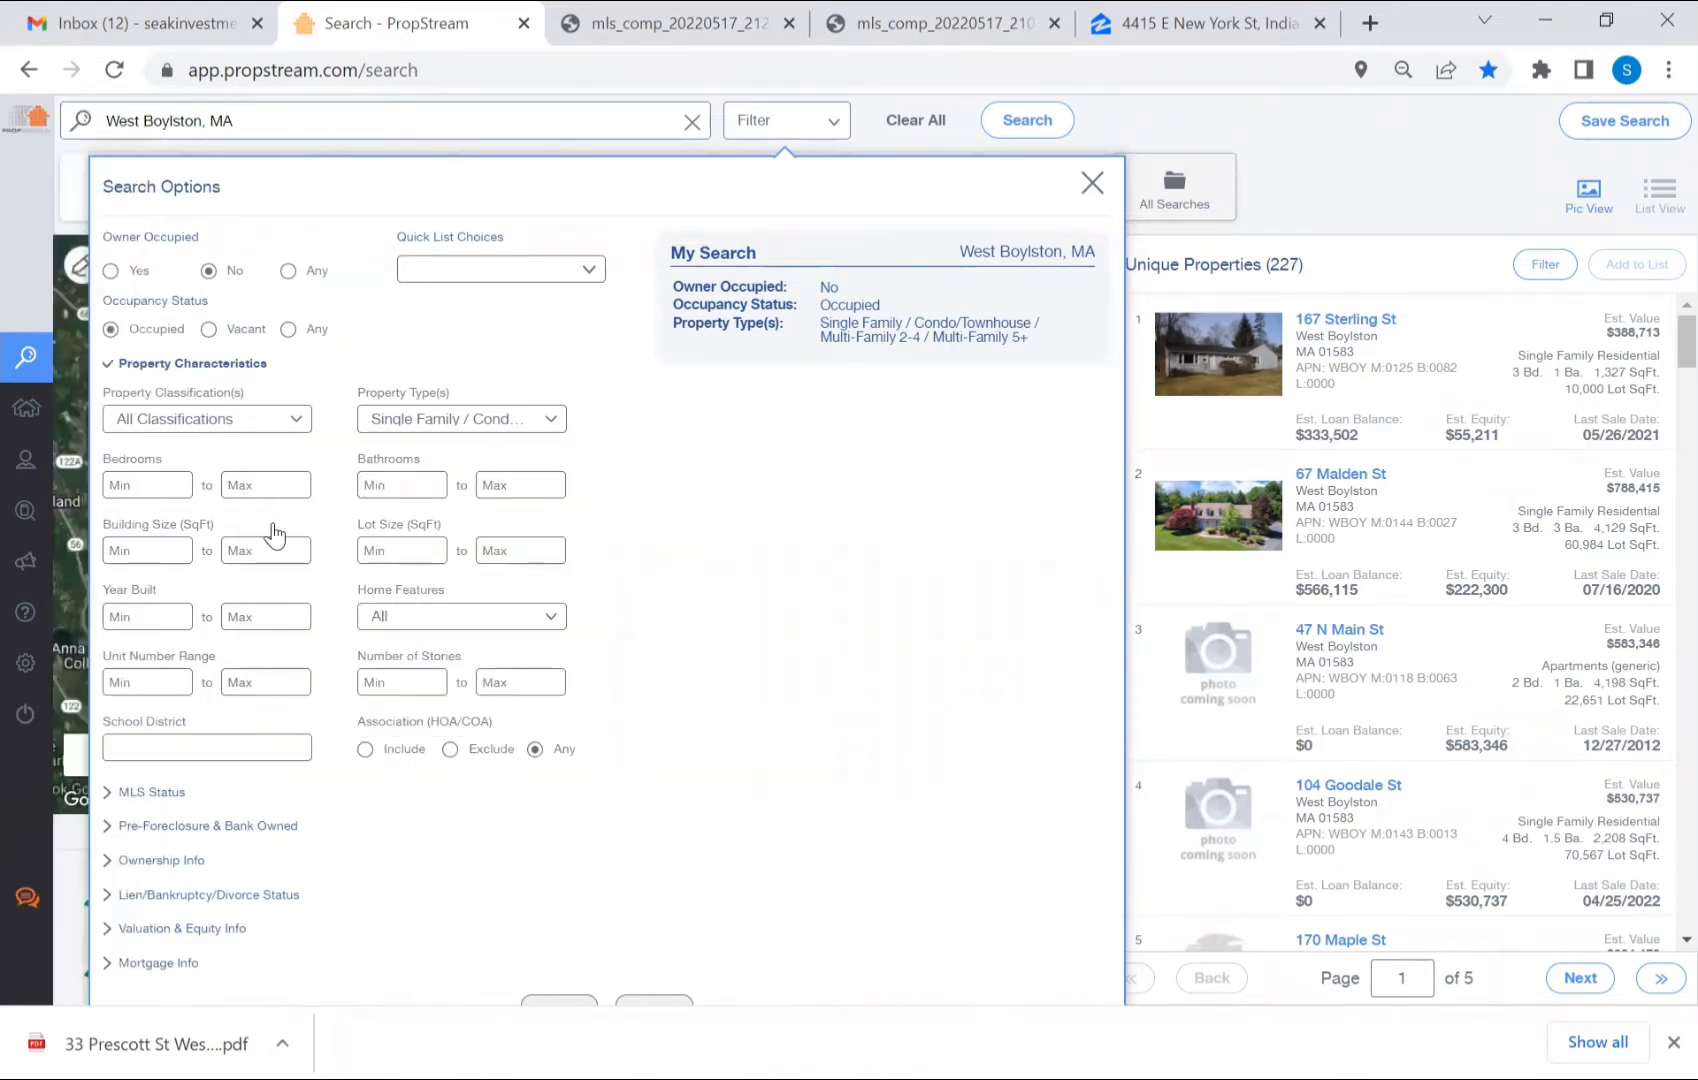
pyautogui.click(238, 366)
# Step: Set the On Market criterion to No in the MLS status filters
pyautogui.click(148, 398)
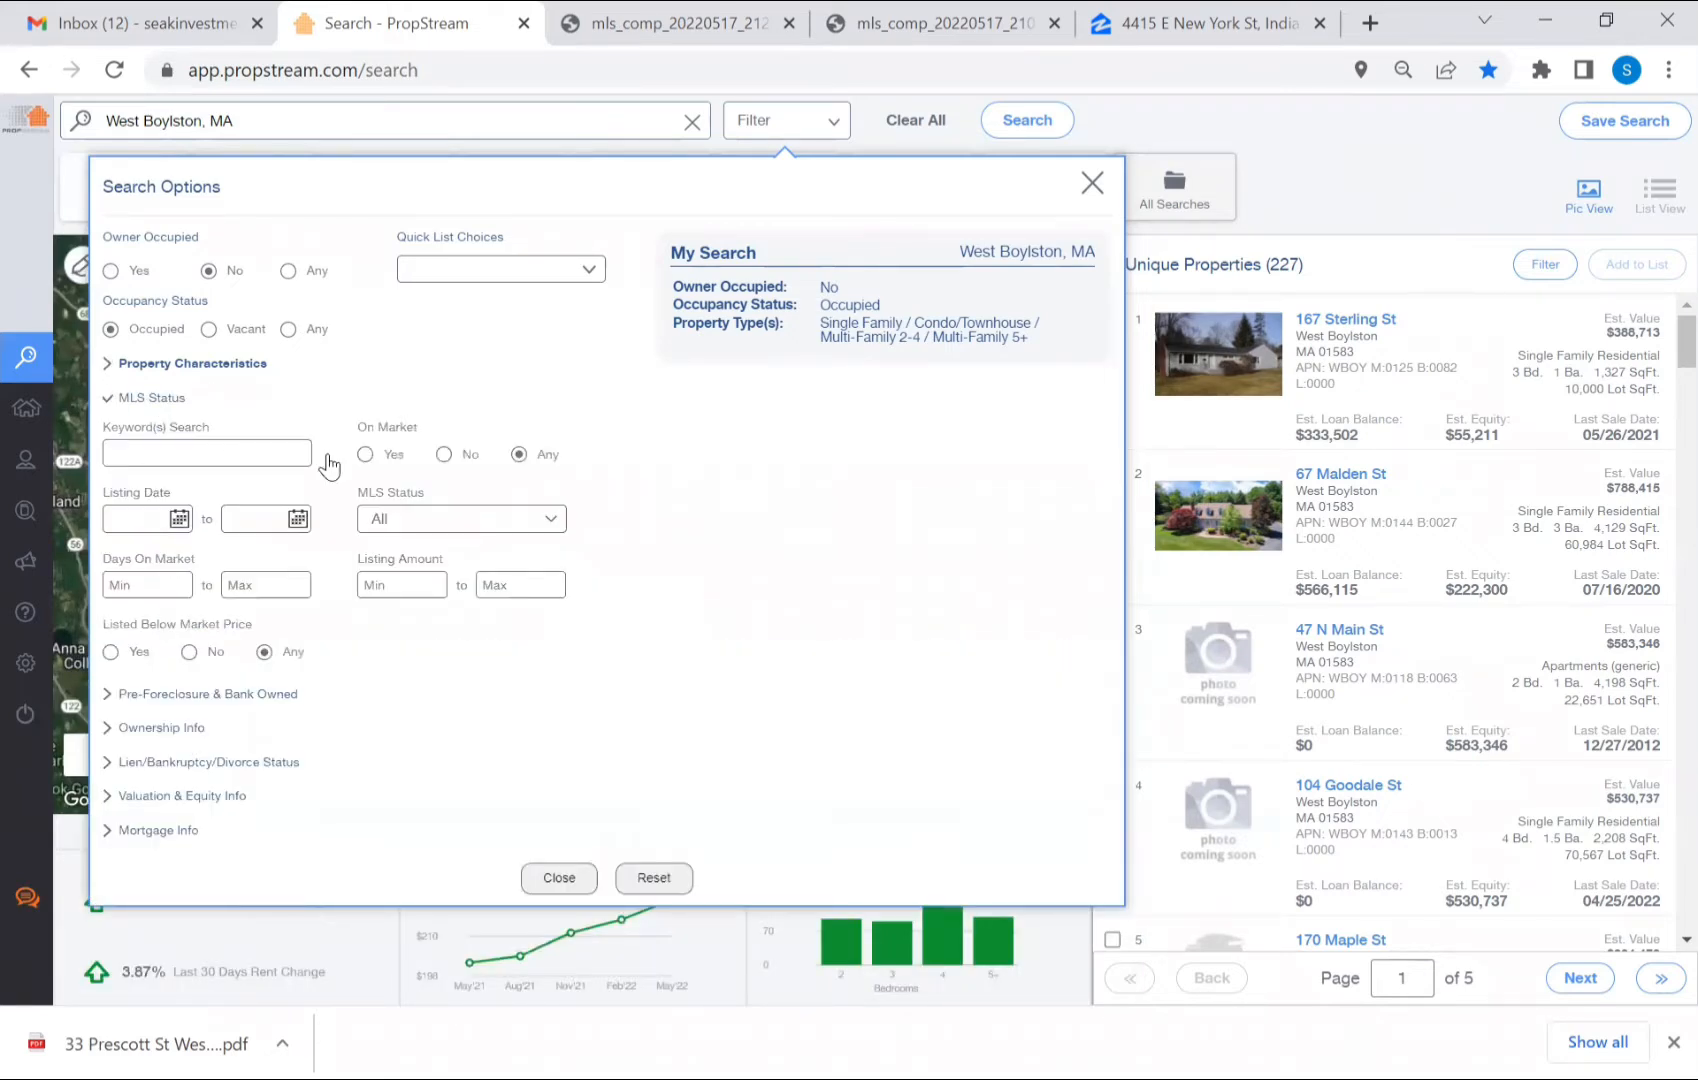
pyautogui.click(443, 455)
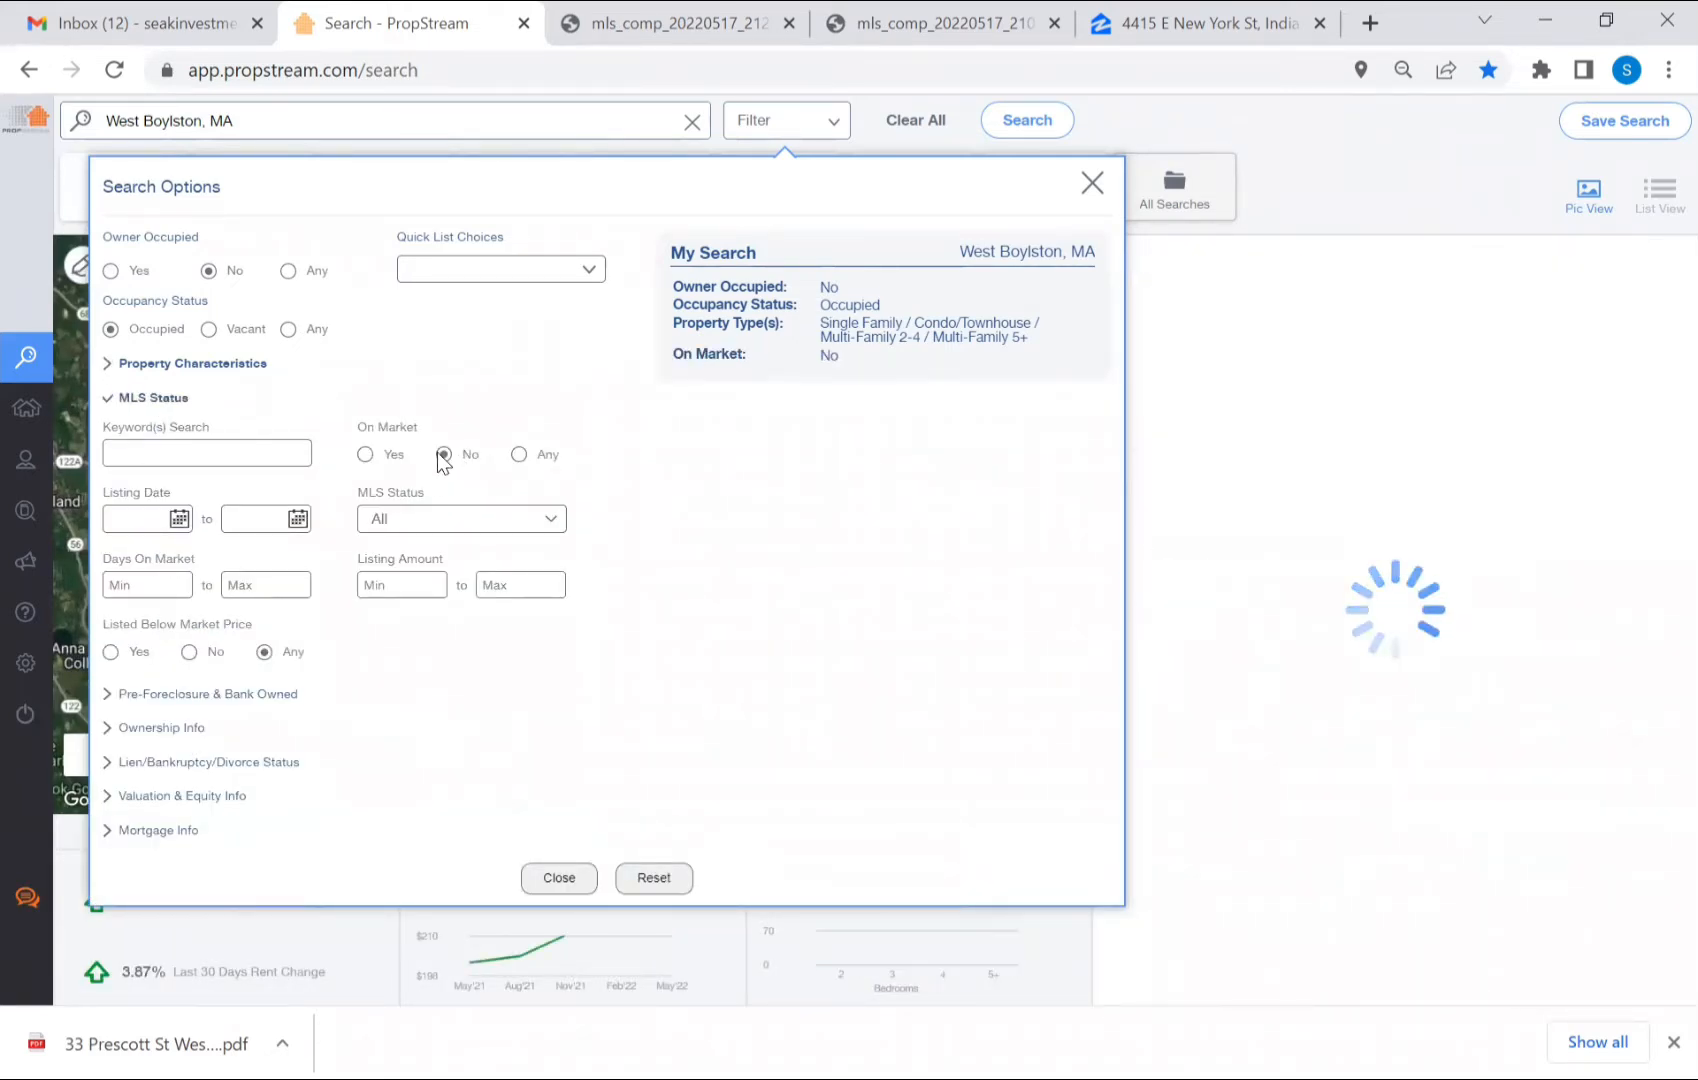
pyautogui.click(110, 405)
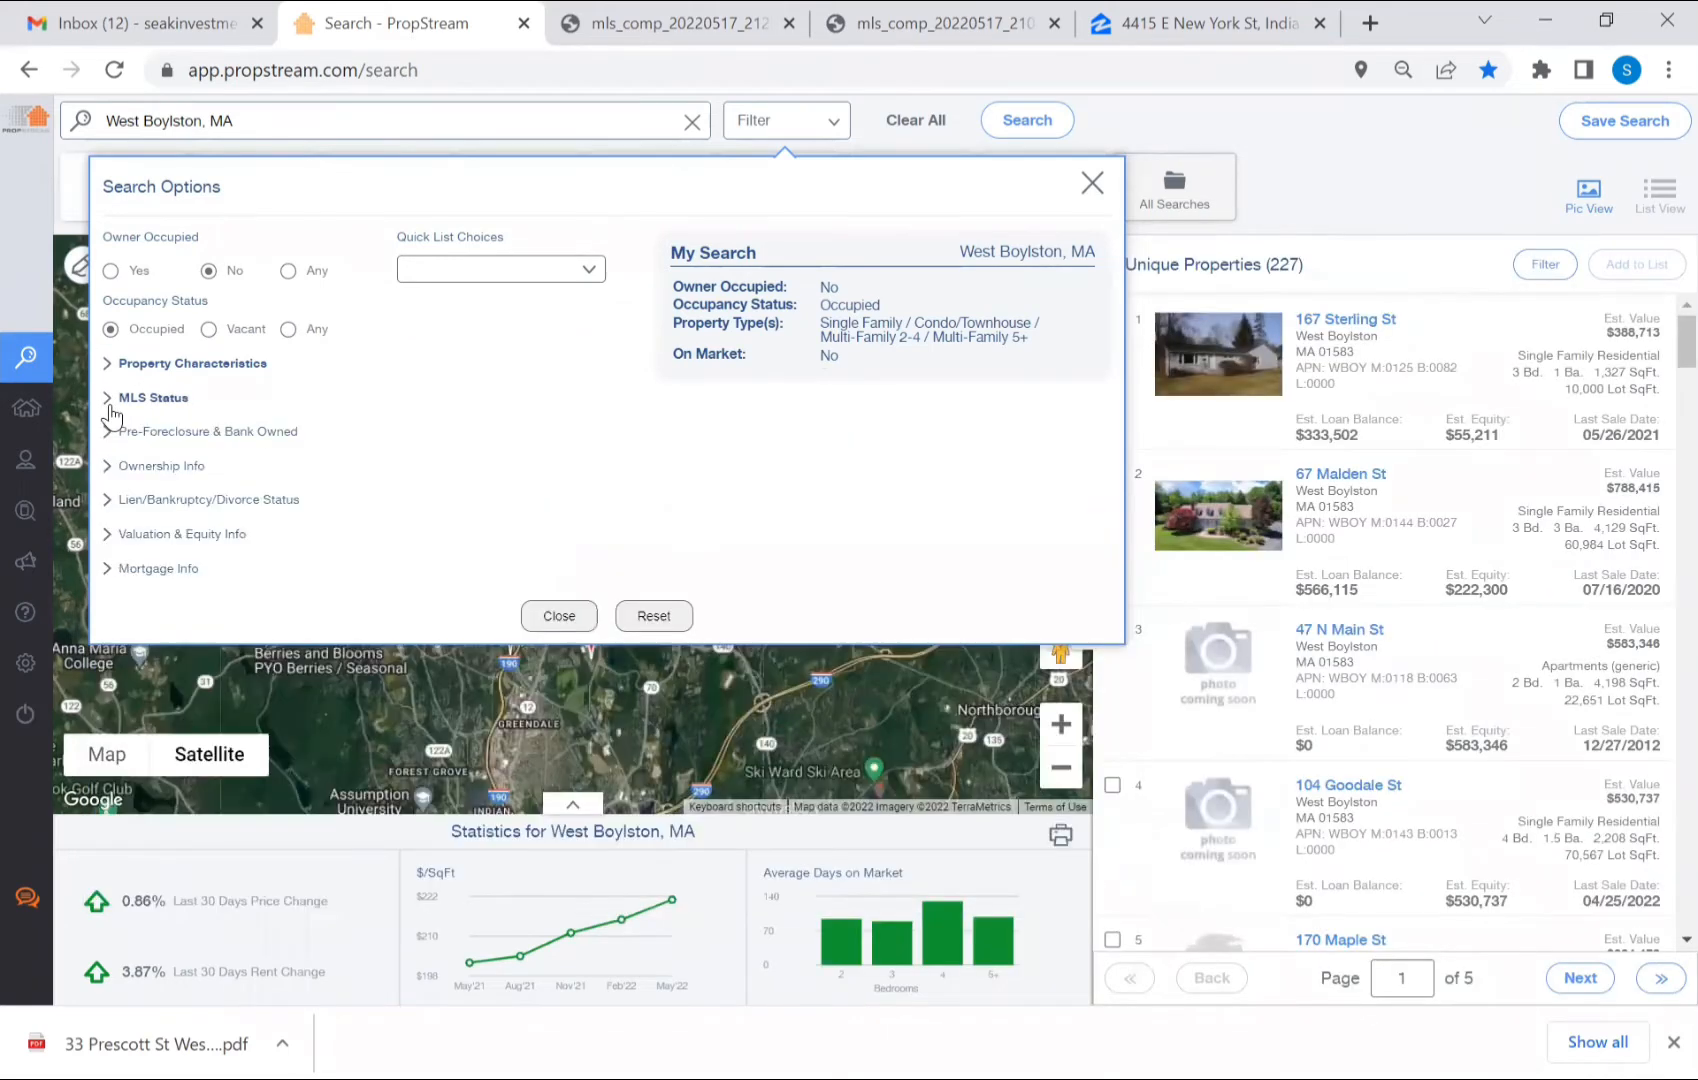
# Step: Set the minimum years of ownership to 5 in the ownership filters
pyautogui.click(140, 466)
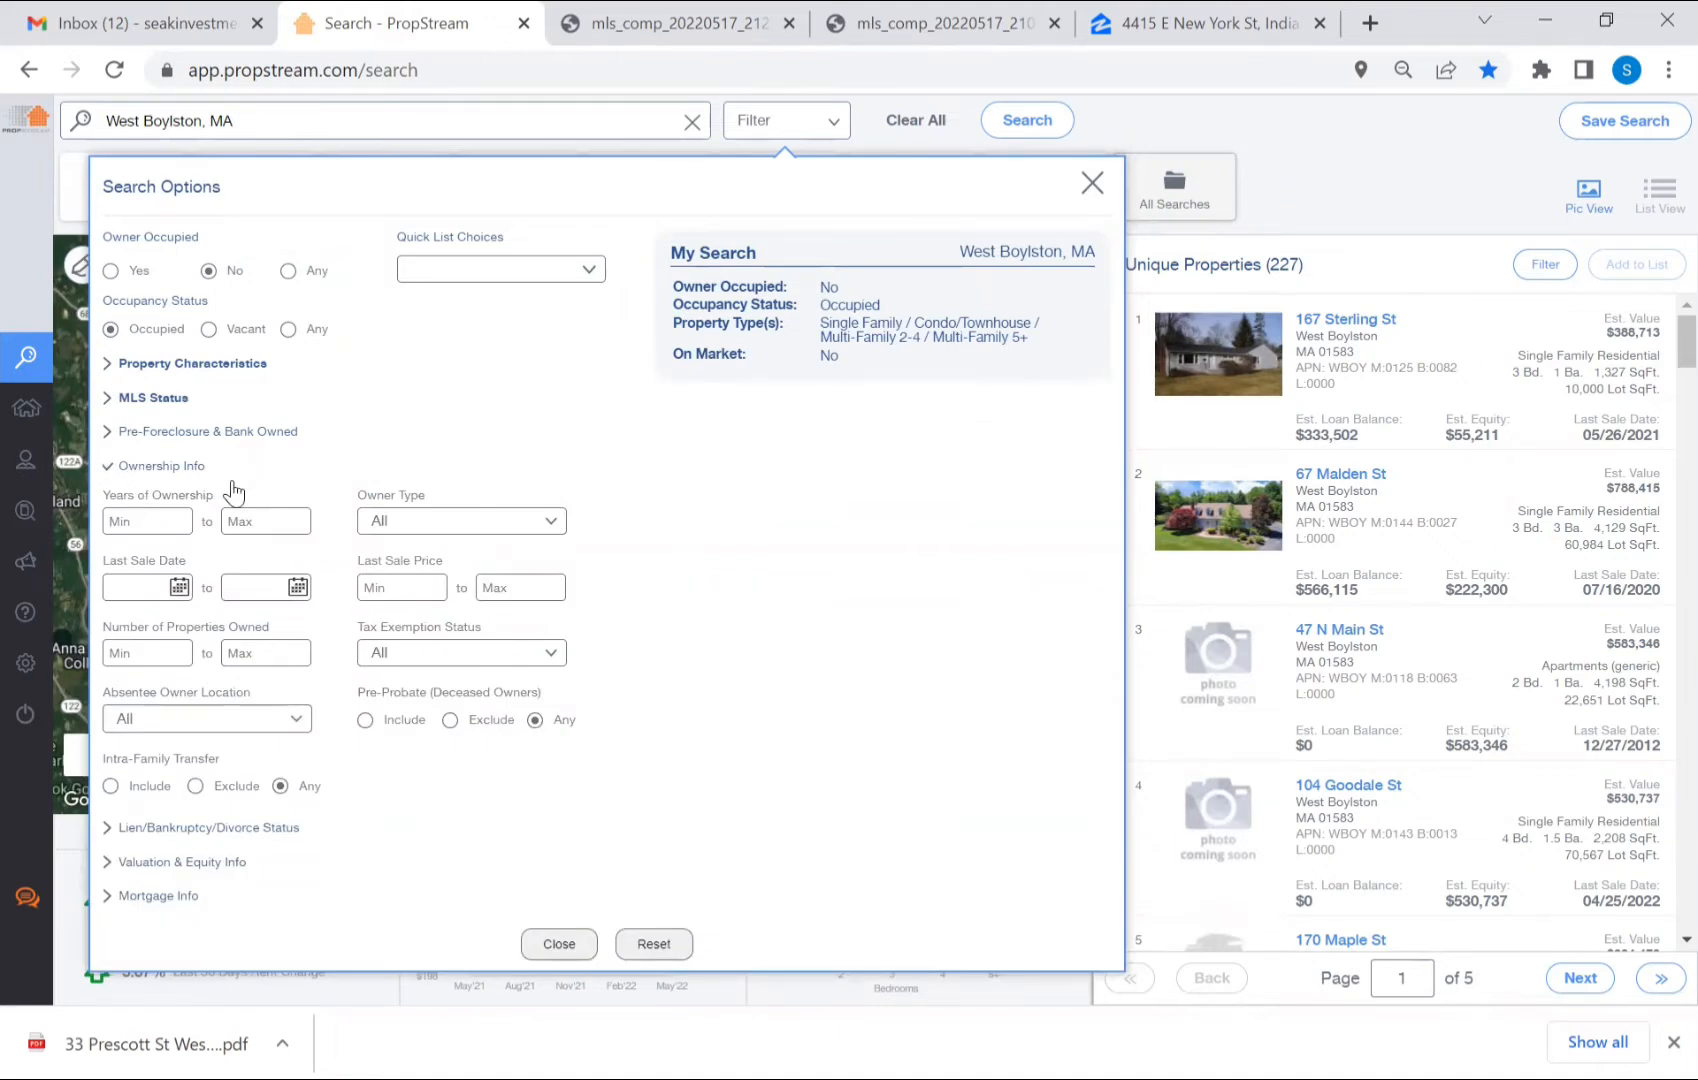
pyautogui.write('10')
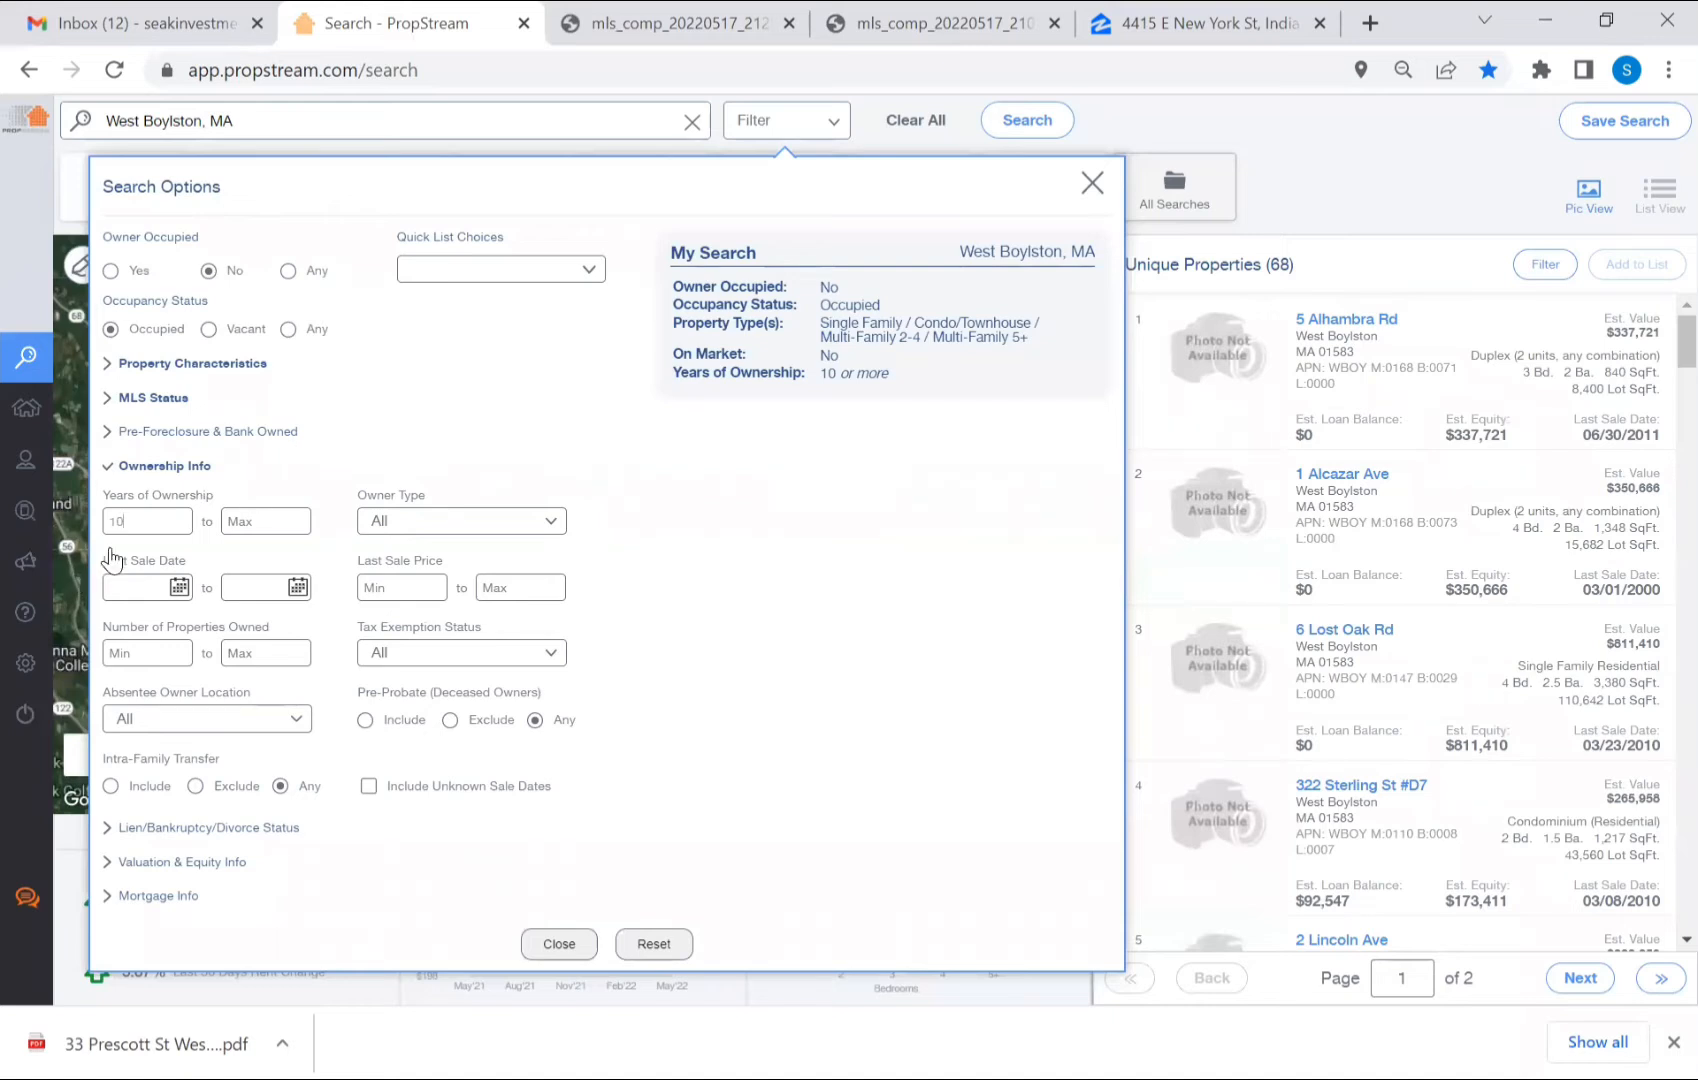
pyautogui.press('BackSpace')
pyautogui.press('BackSpace')
pyautogui.write('5')
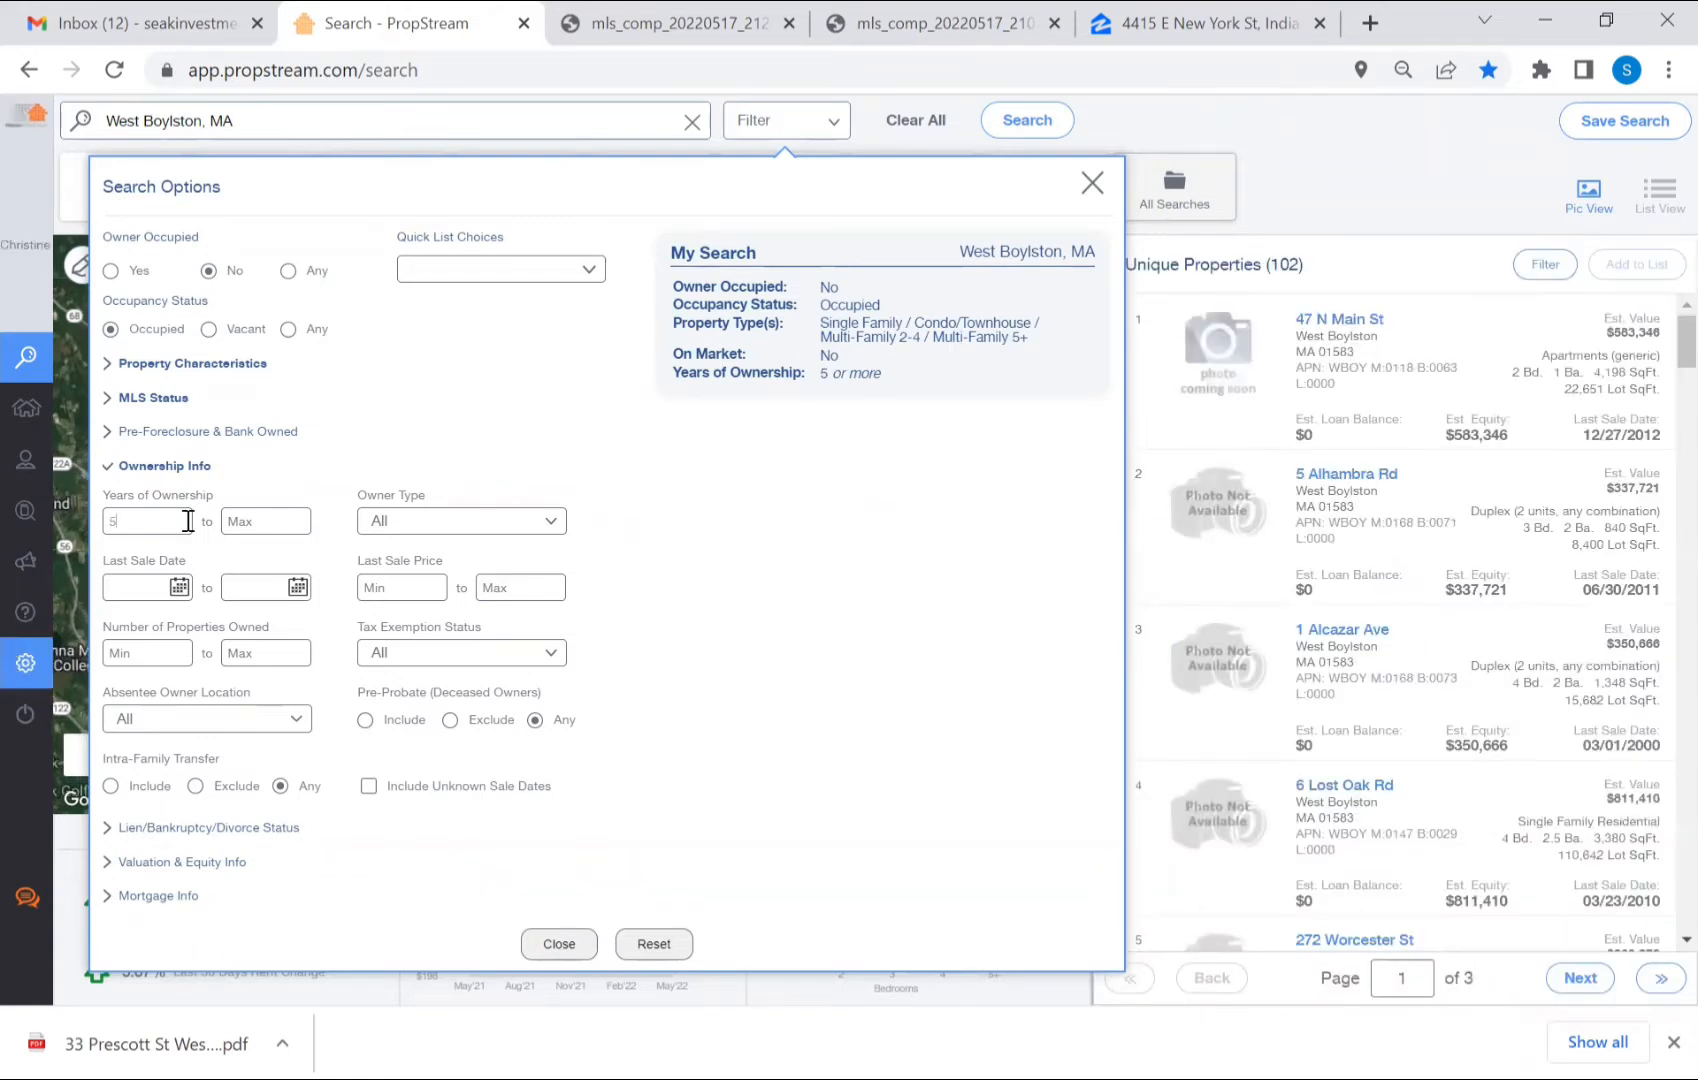
pyautogui.moveTo(143, 670)
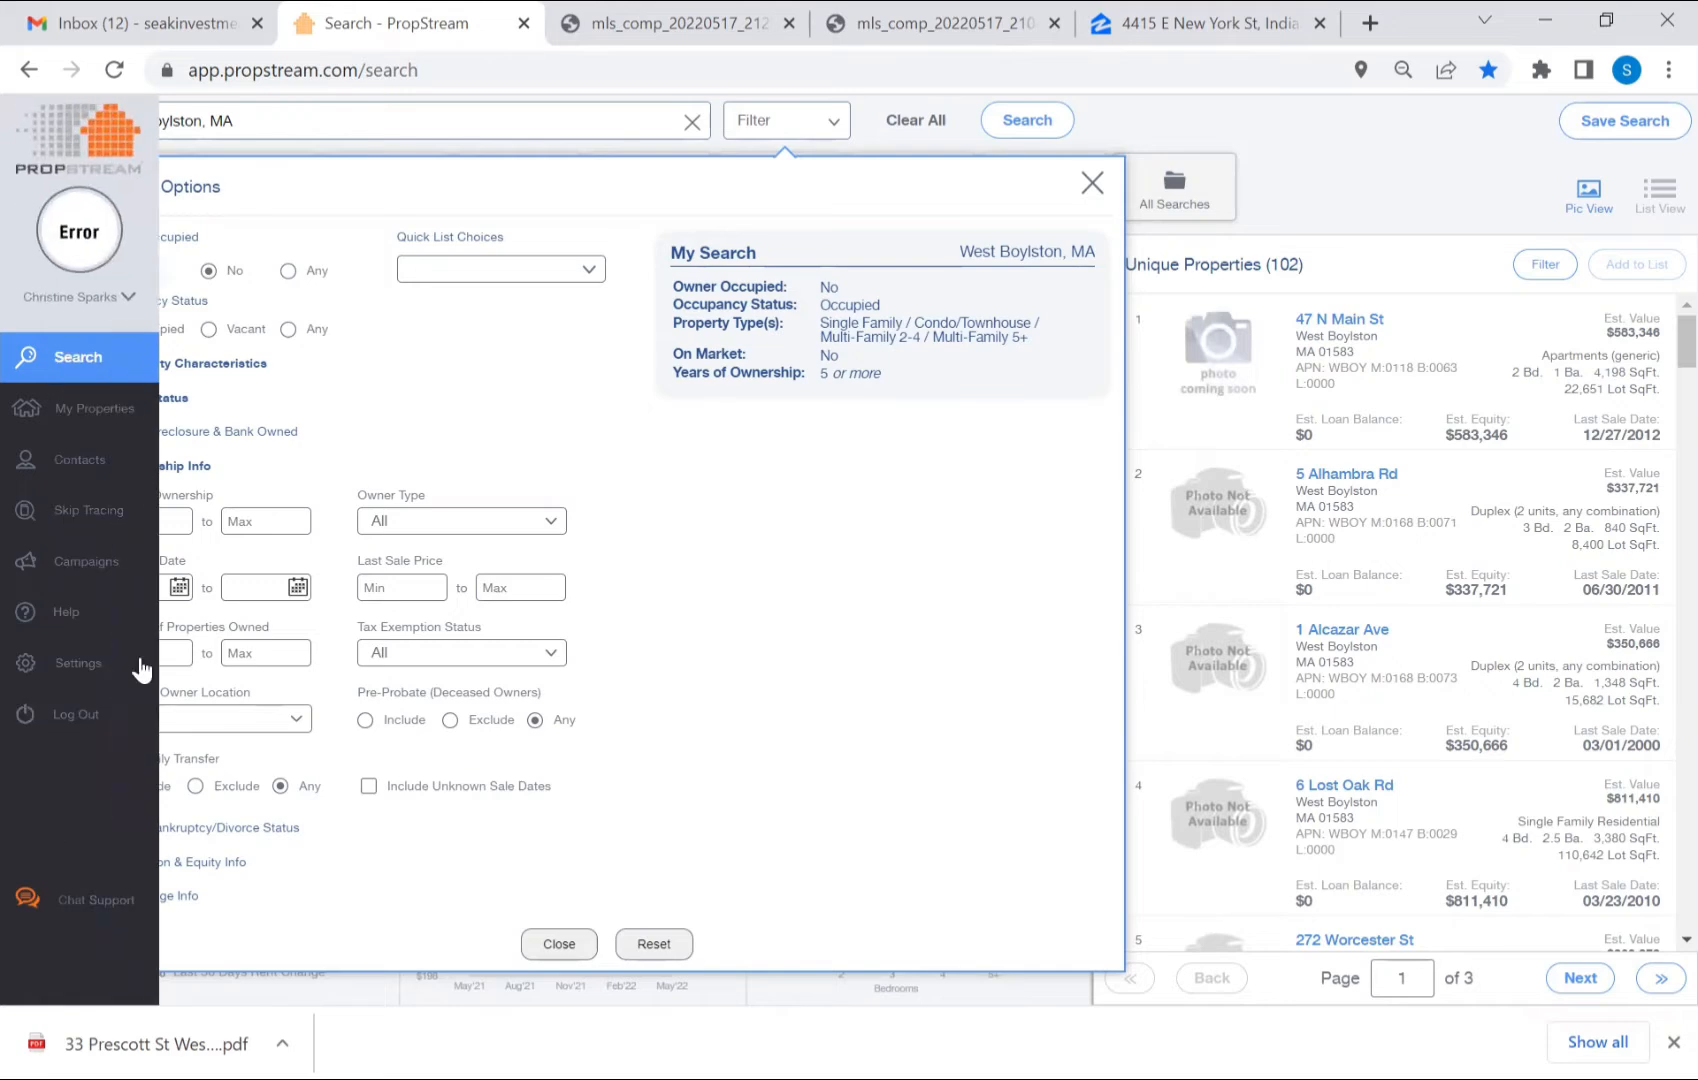
pyautogui.click(150, 465)
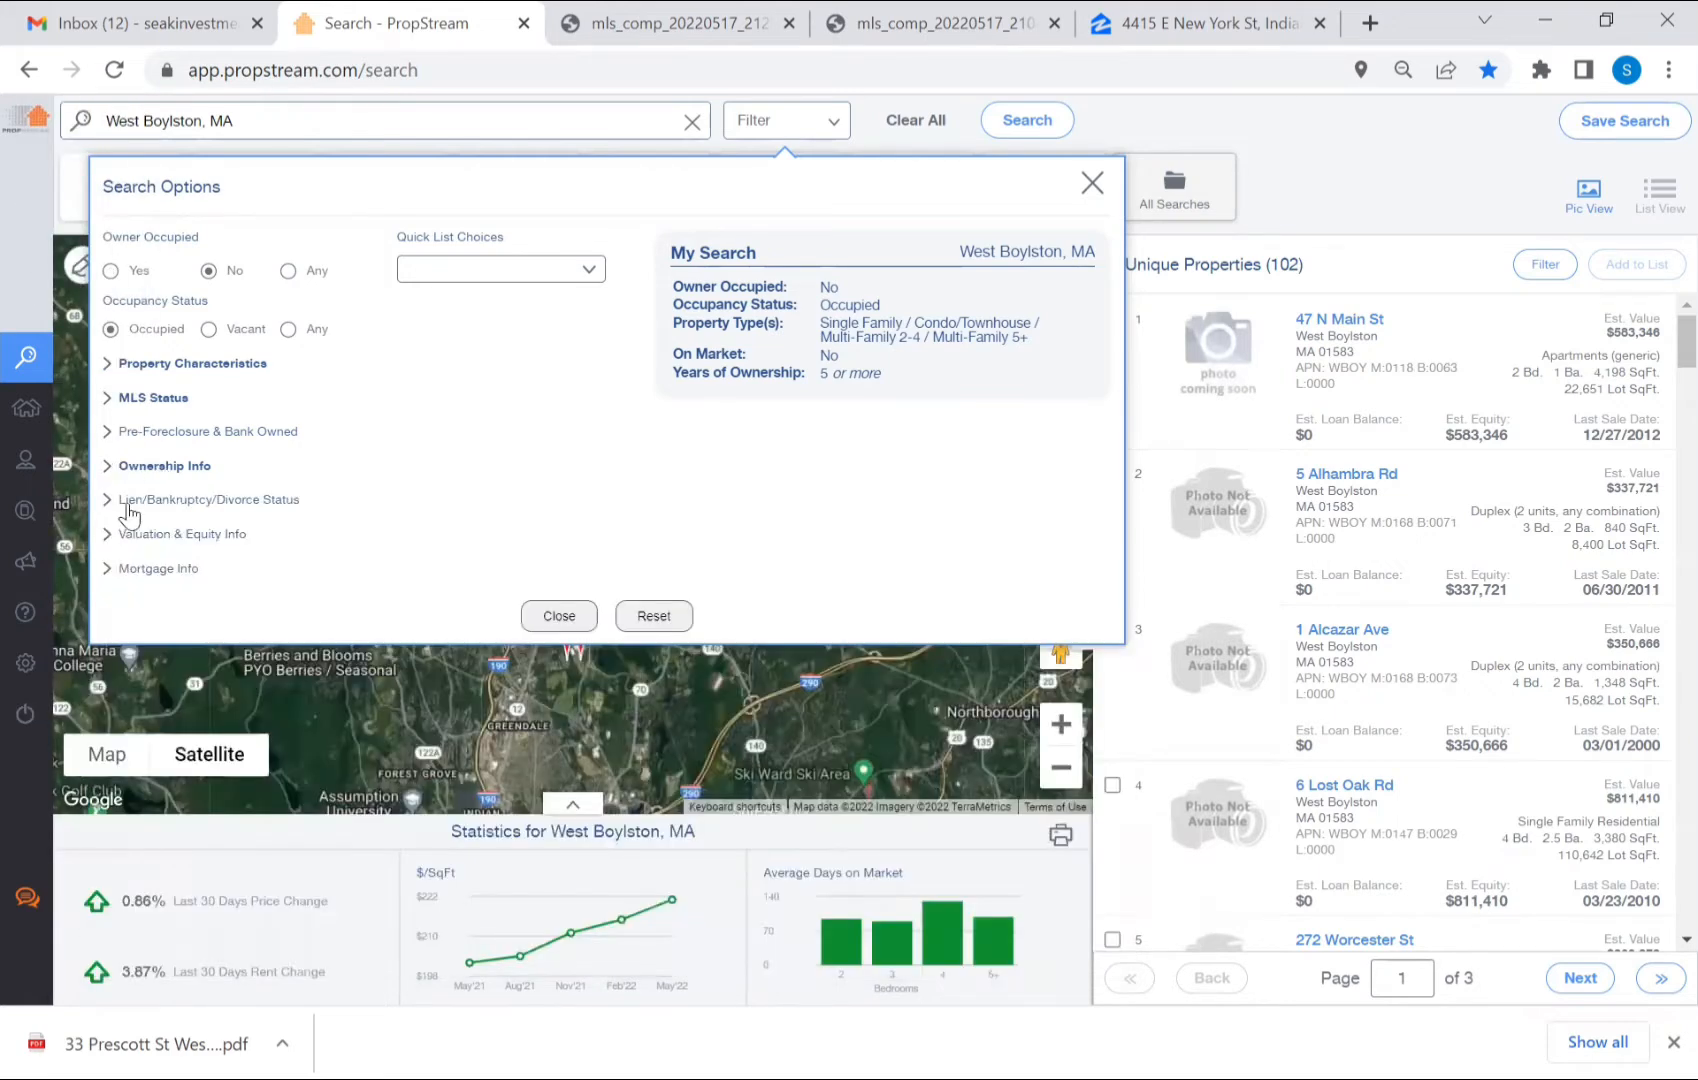
# Step: Set the minimum estimated equity to 20% in the valuation and equity filters
pyautogui.click(118, 538)
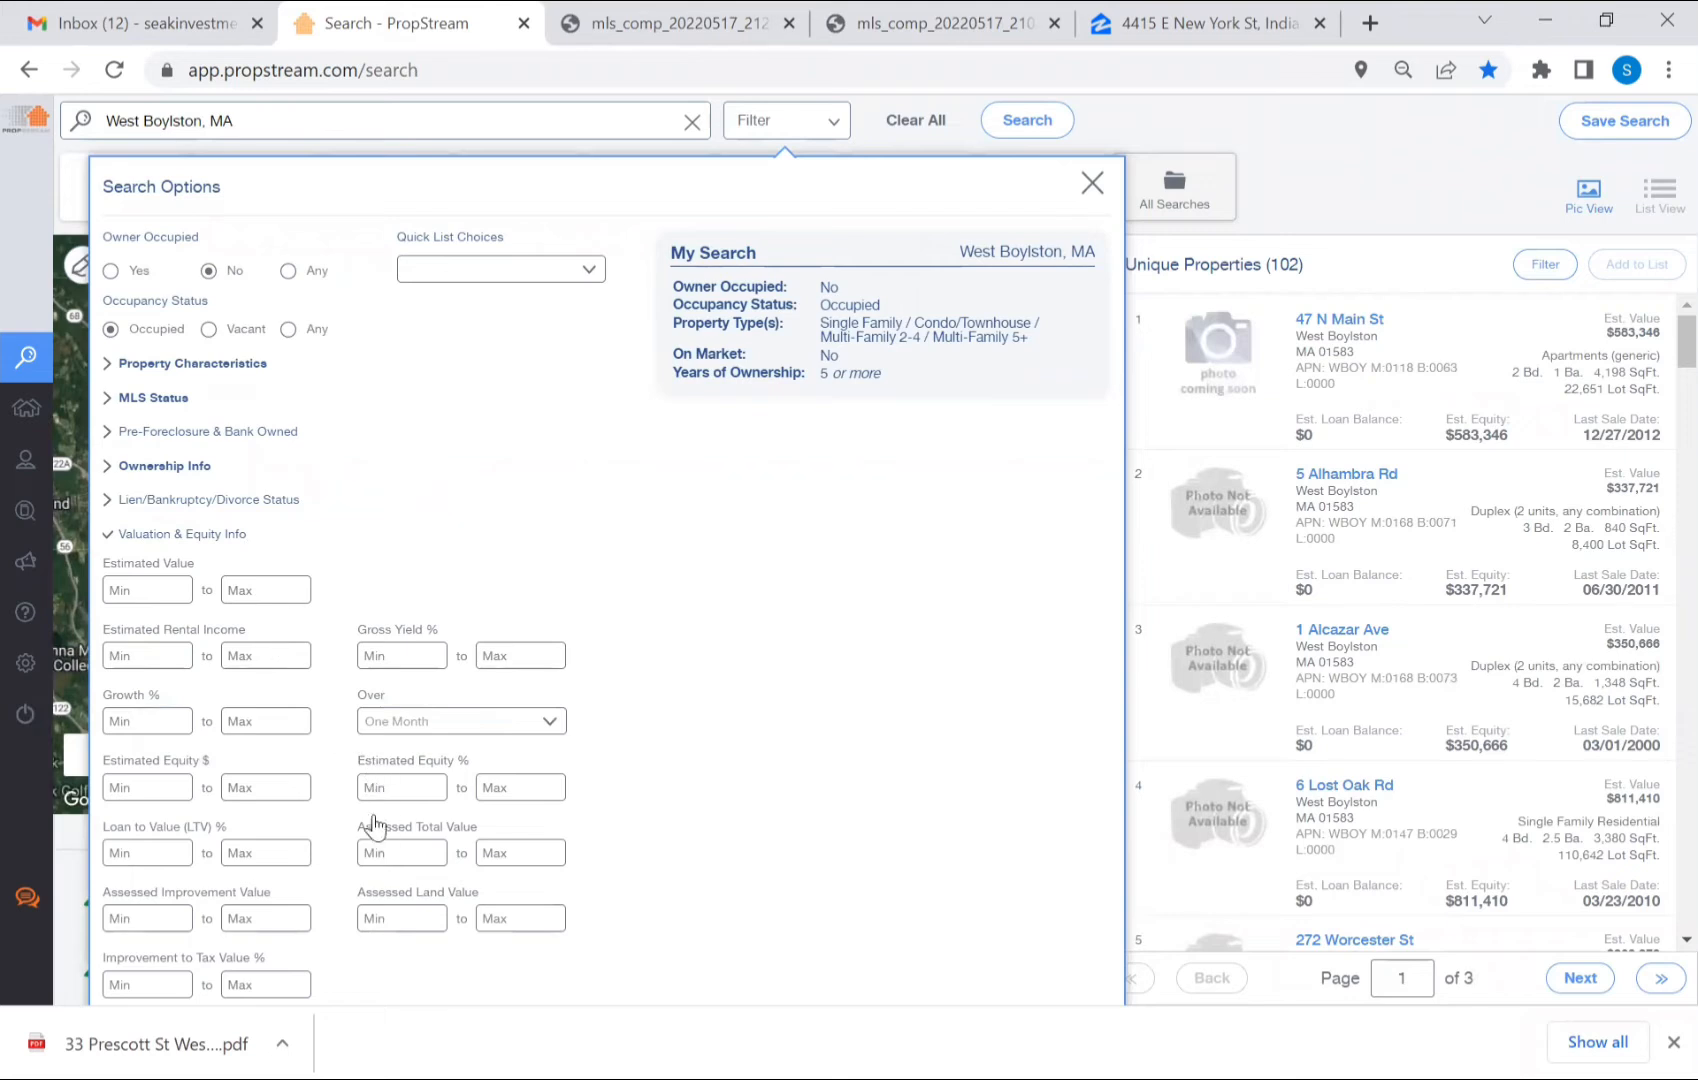
pyautogui.click(428, 777)
pyautogui.write('20')
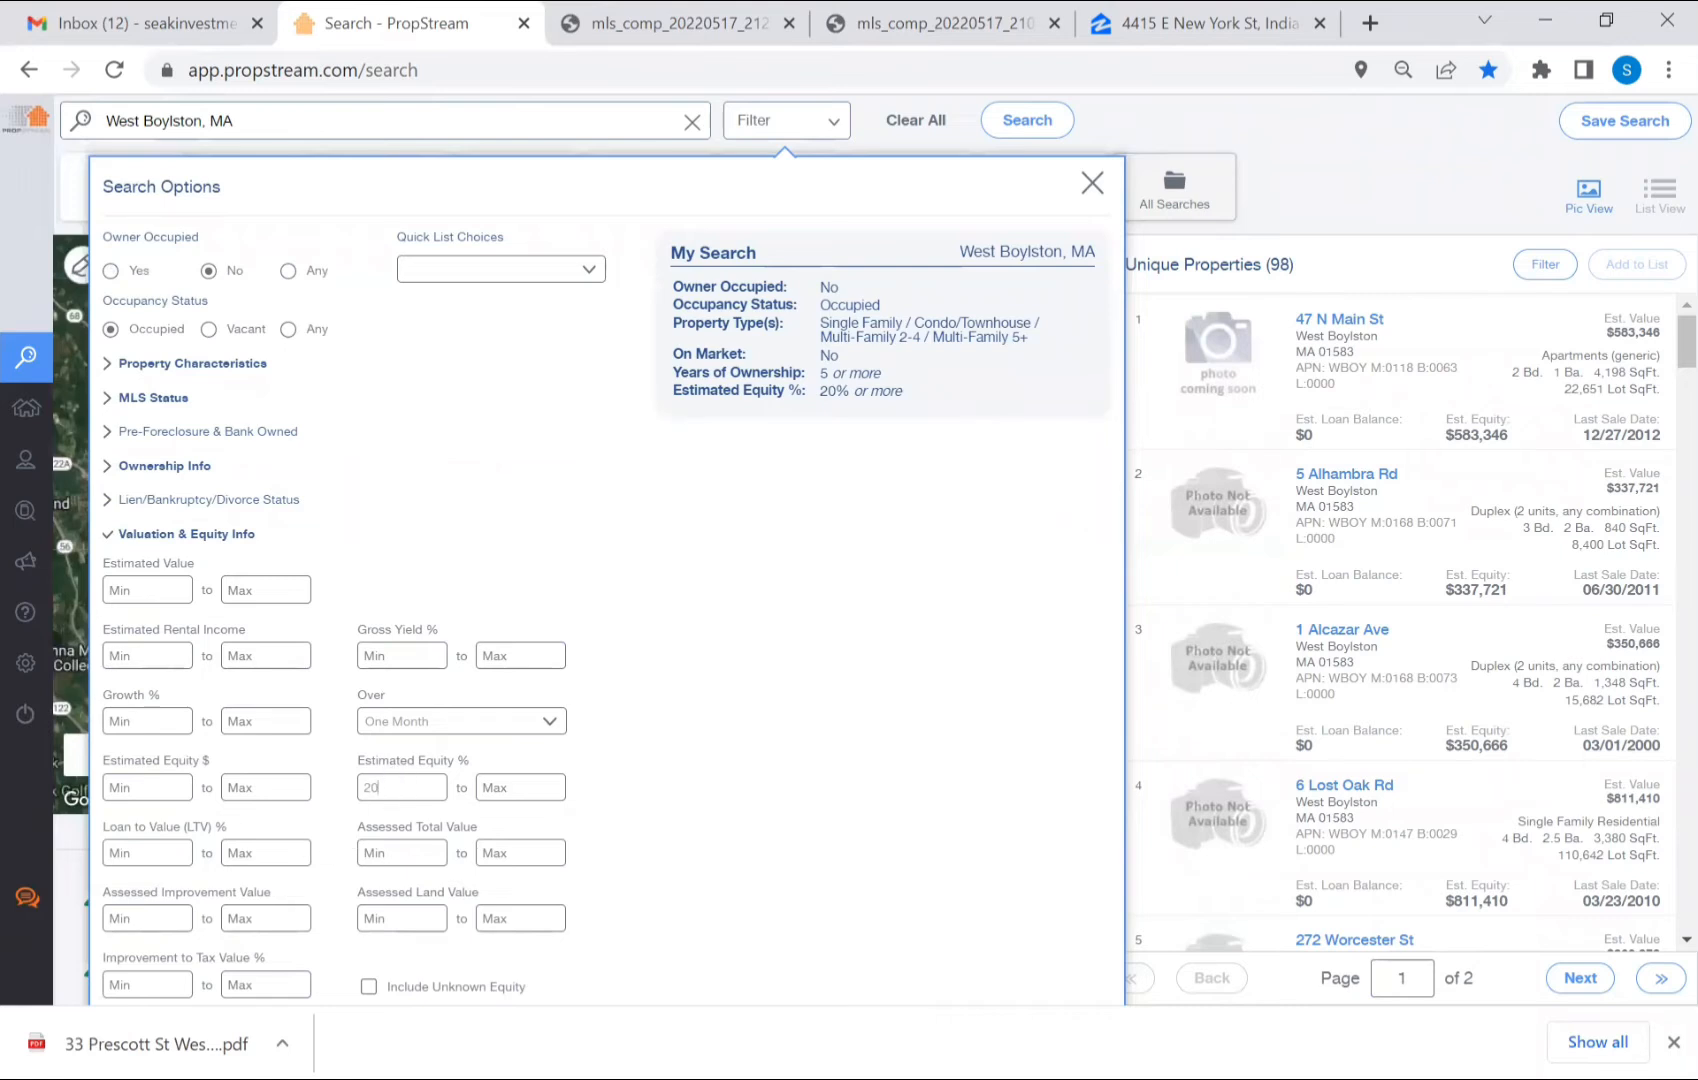
pyautogui.click(1673, 1042)
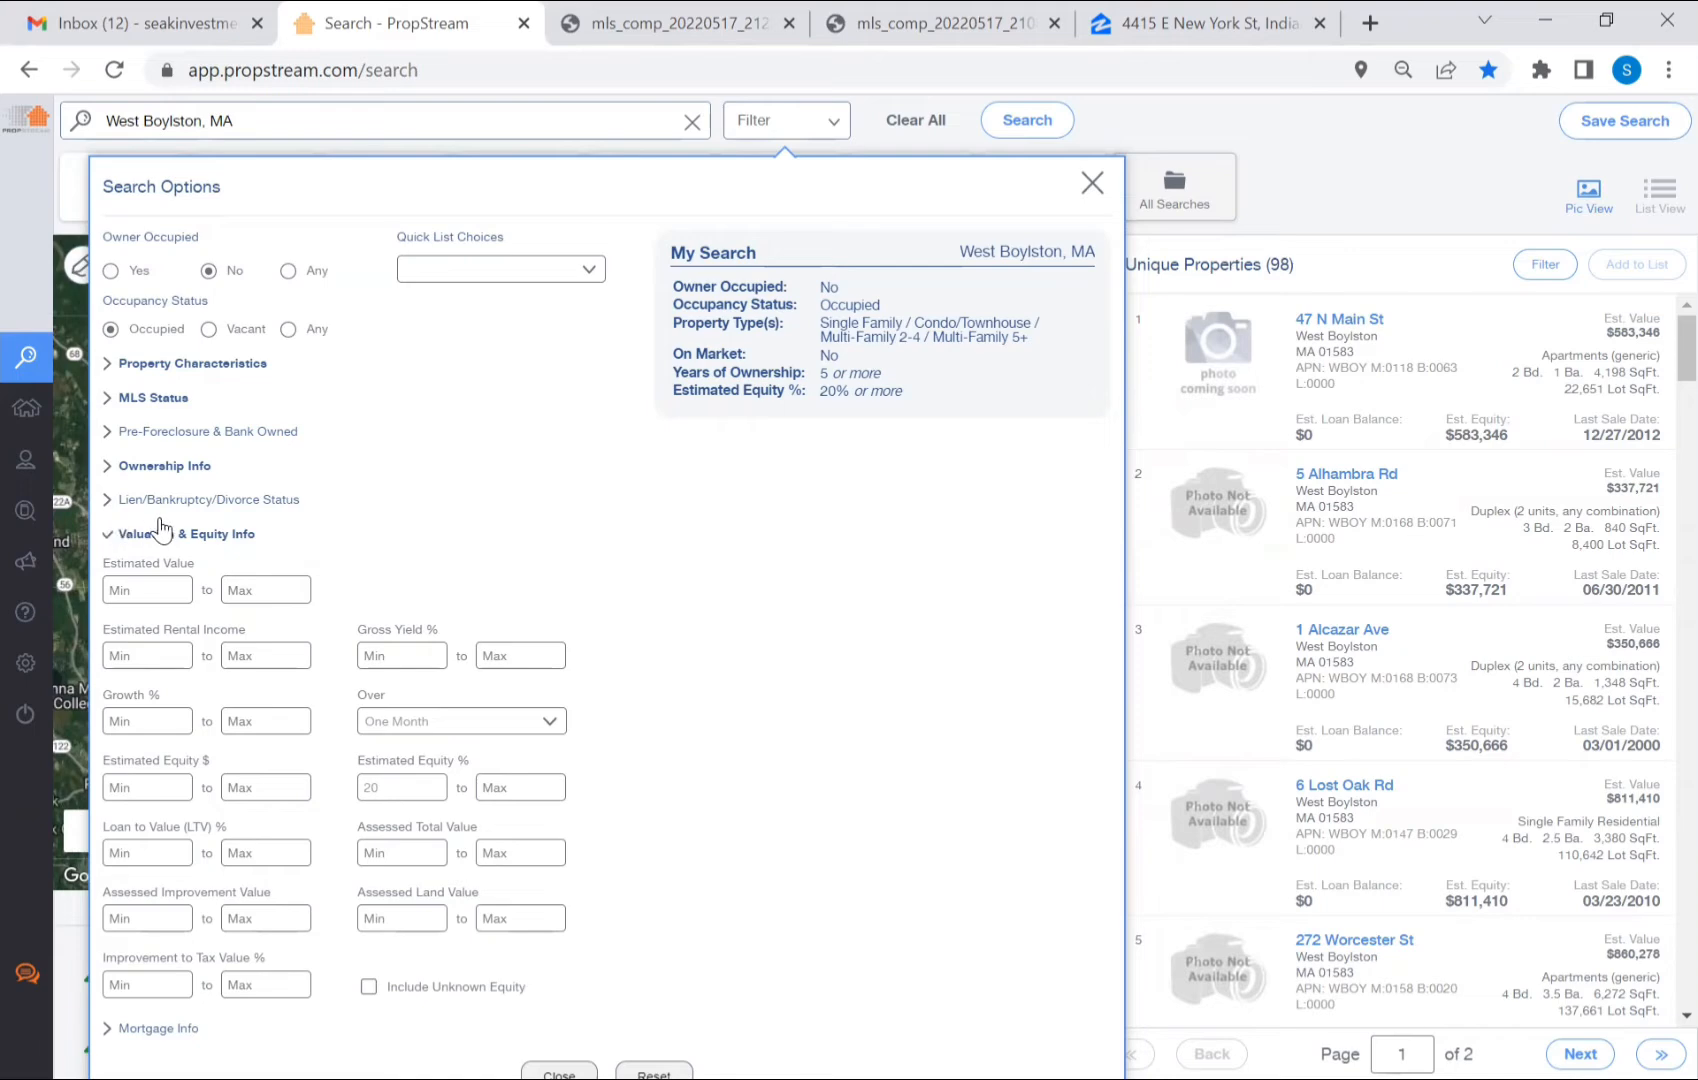
pyautogui.click(106, 540)
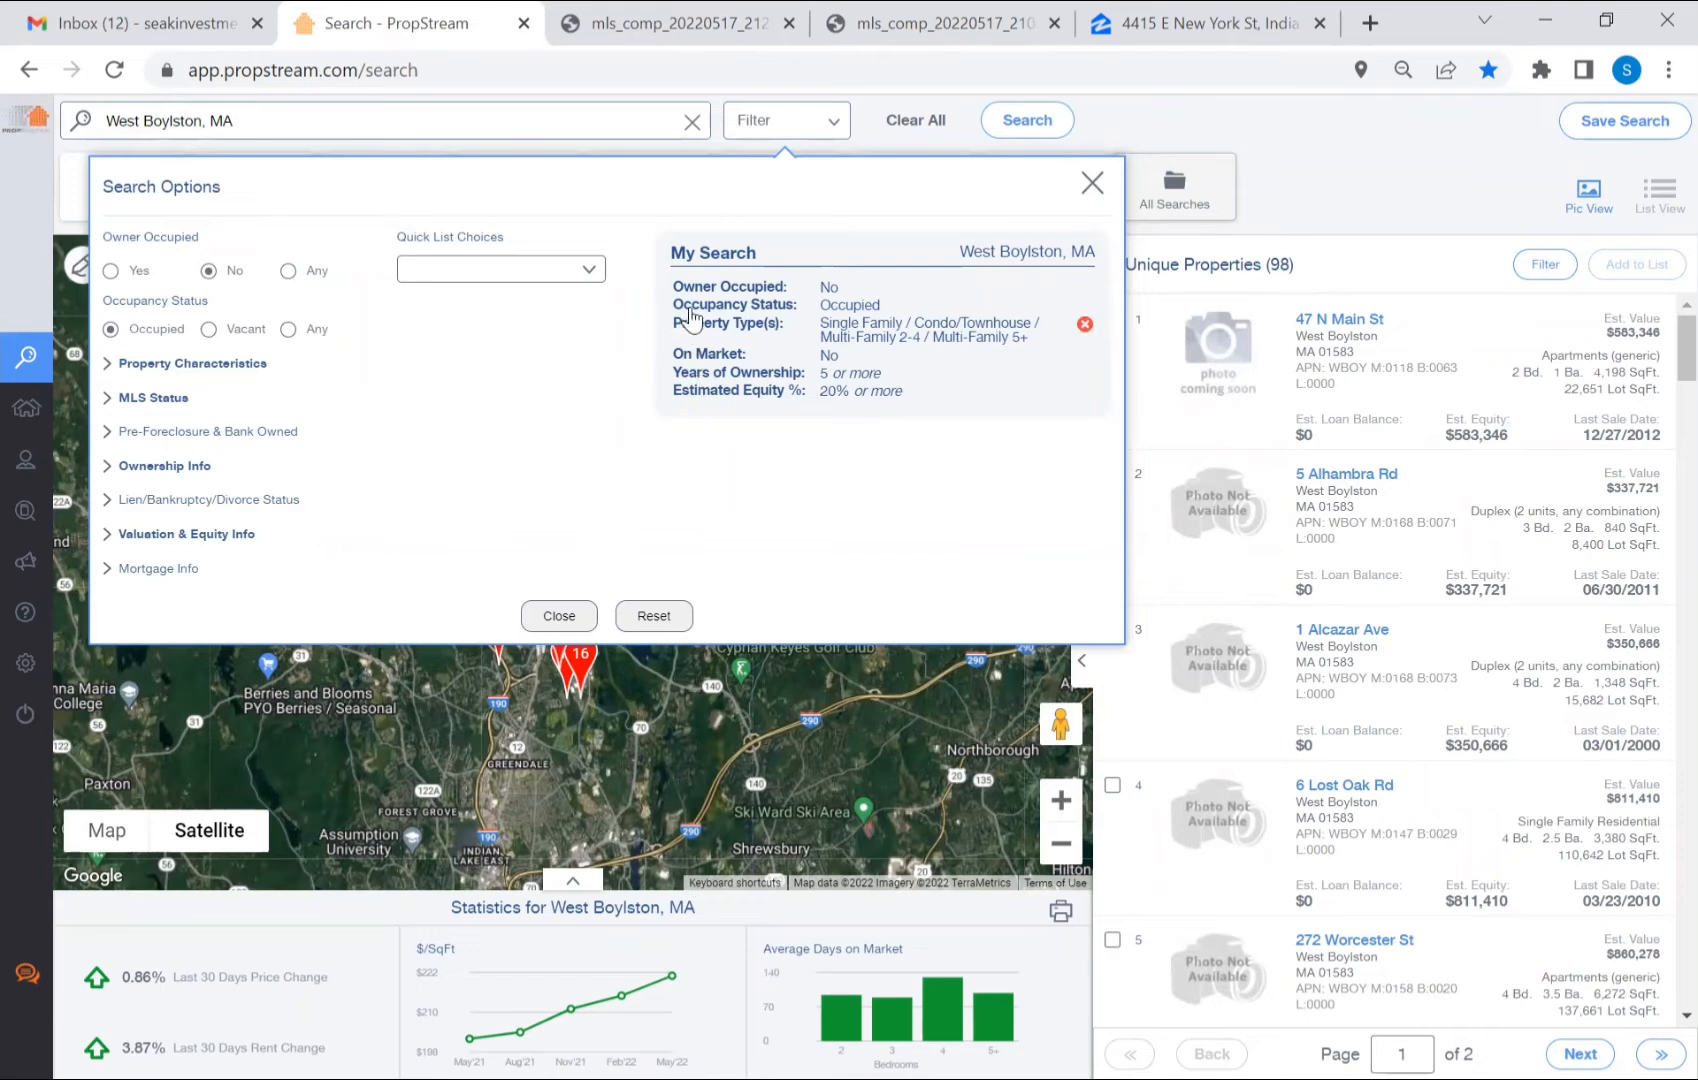
# Step: Dismiss the search options and select every property in the West Boylston search results
pyautogui.moveTo(727, 300)
pyautogui.click(1224, 243)
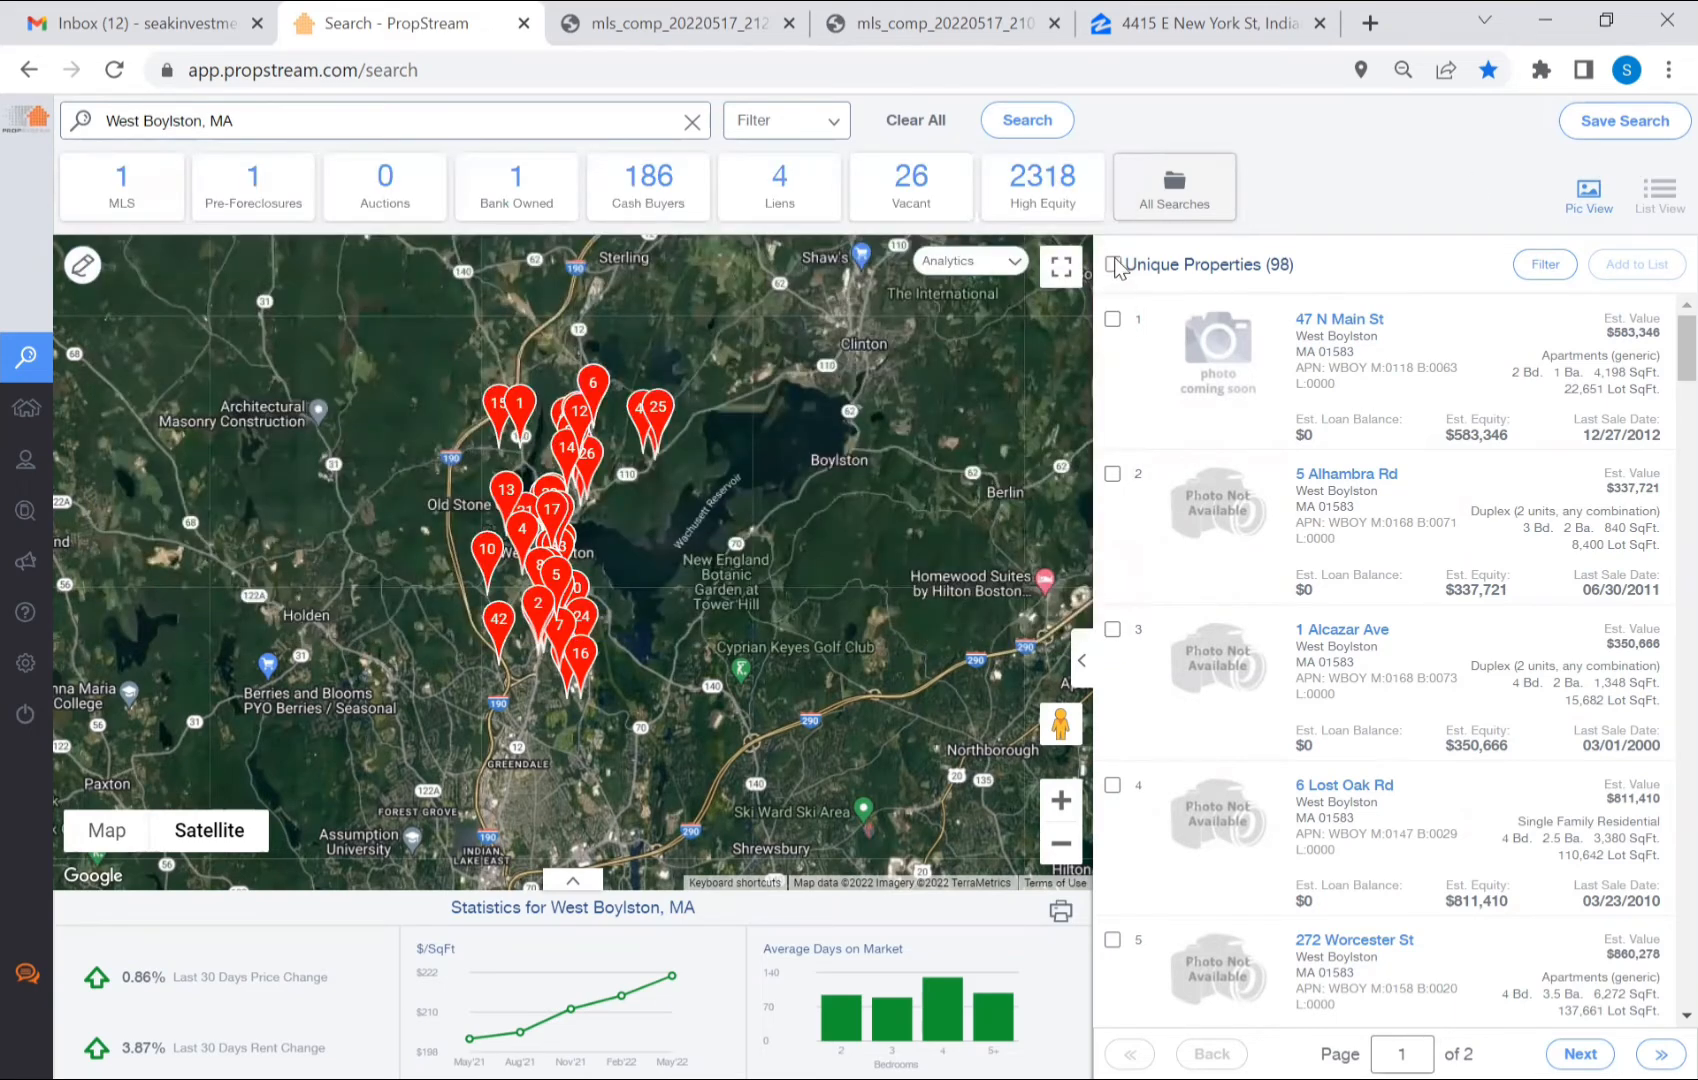
pyautogui.click(1114, 265)
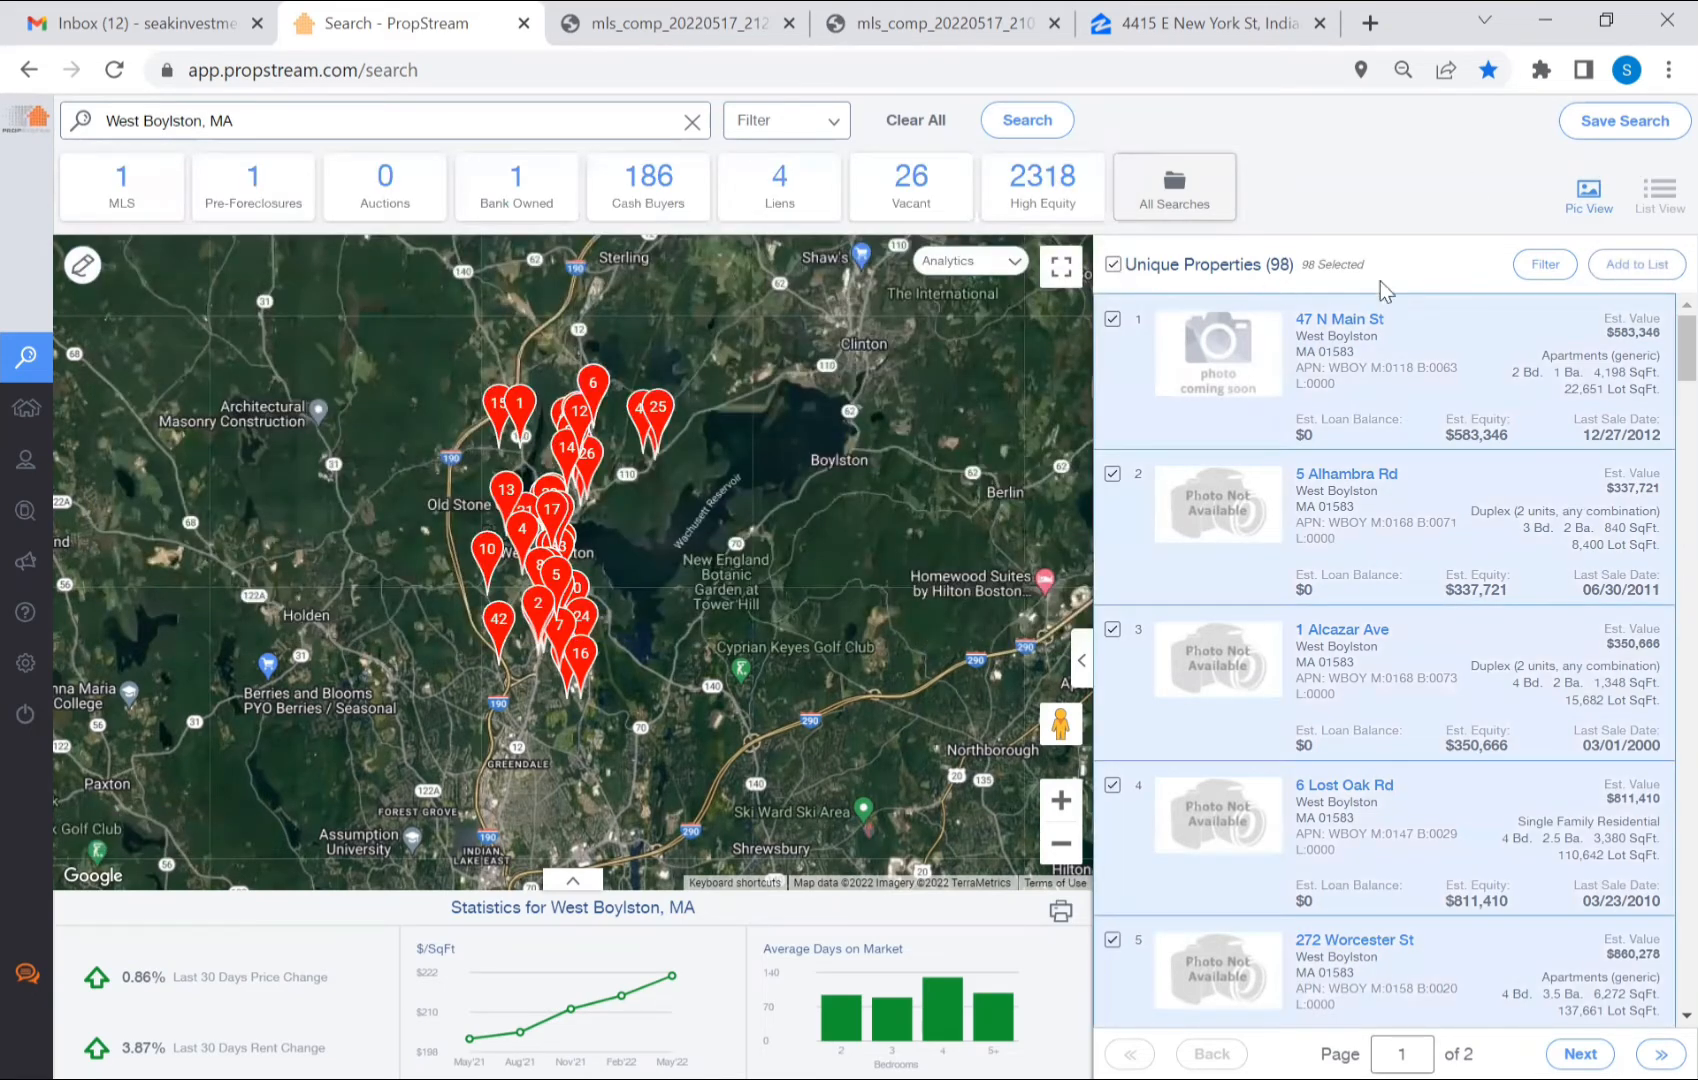
# Step: Save the selected properties to a new marketing list named West Boylston MA
pyautogui.click(1640, 265)
pyautogui.click(982, 590)
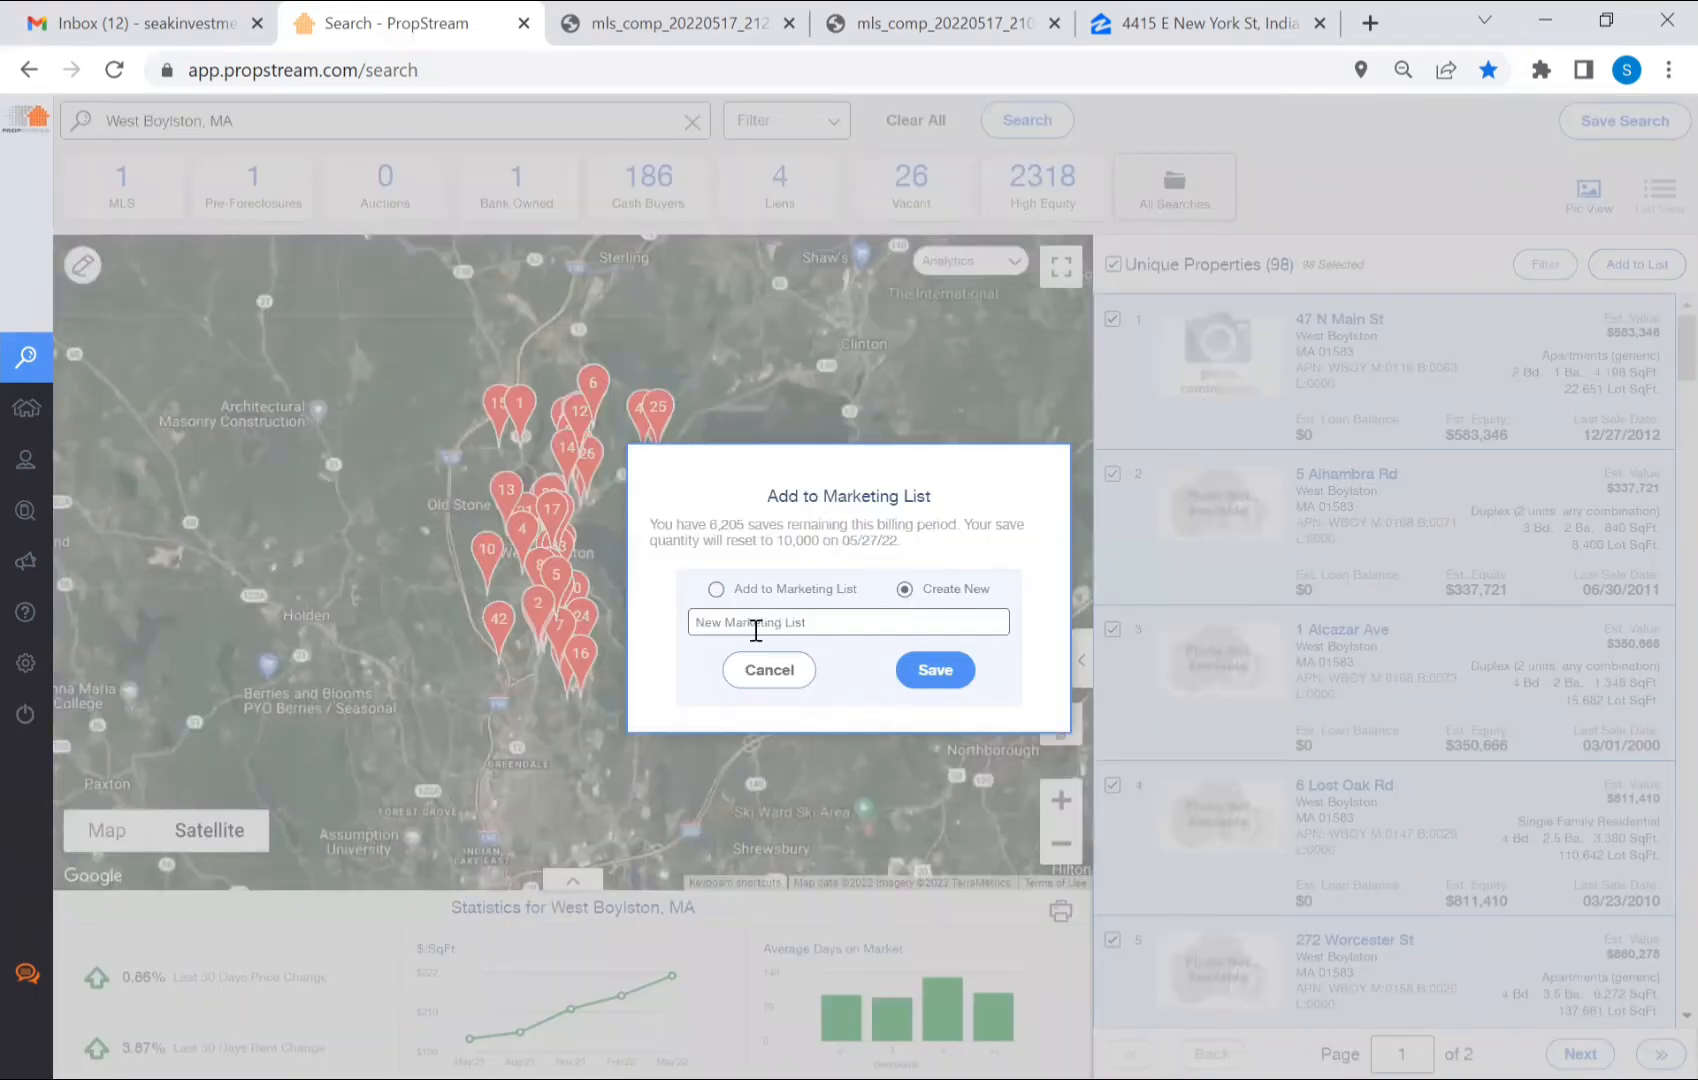
pyautogui.click(753, 621)
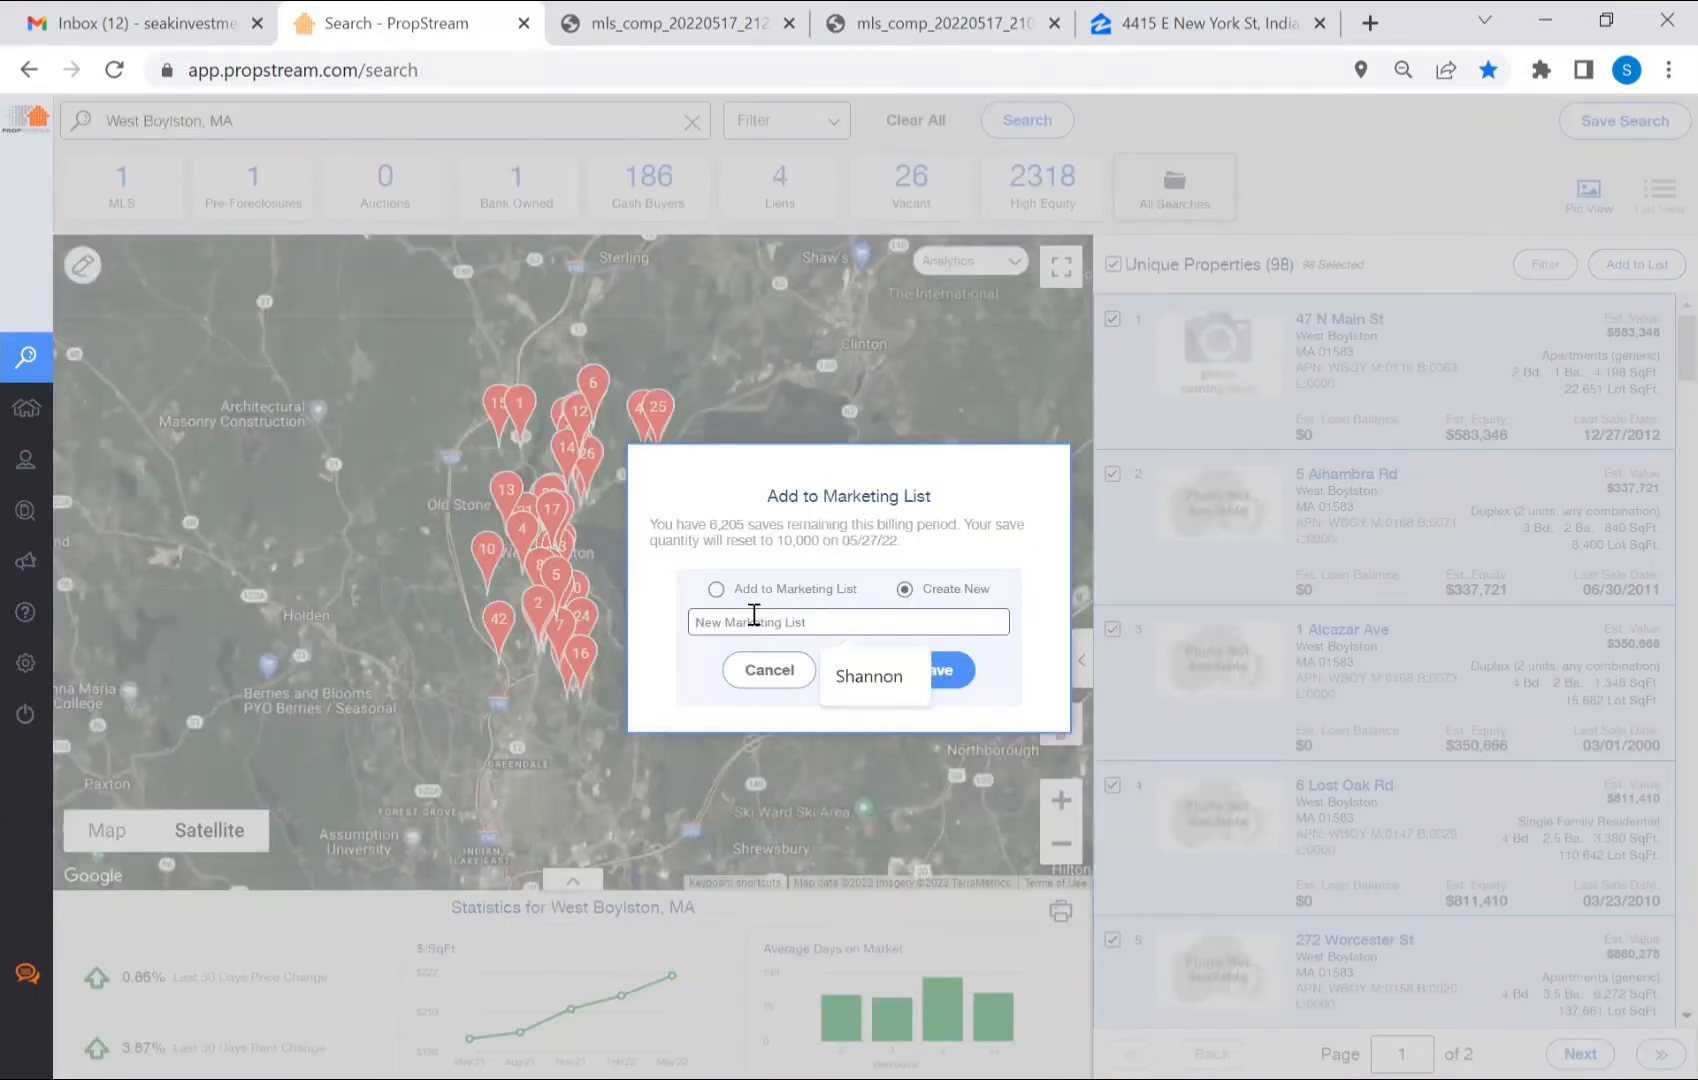
pyautogui.write('West')
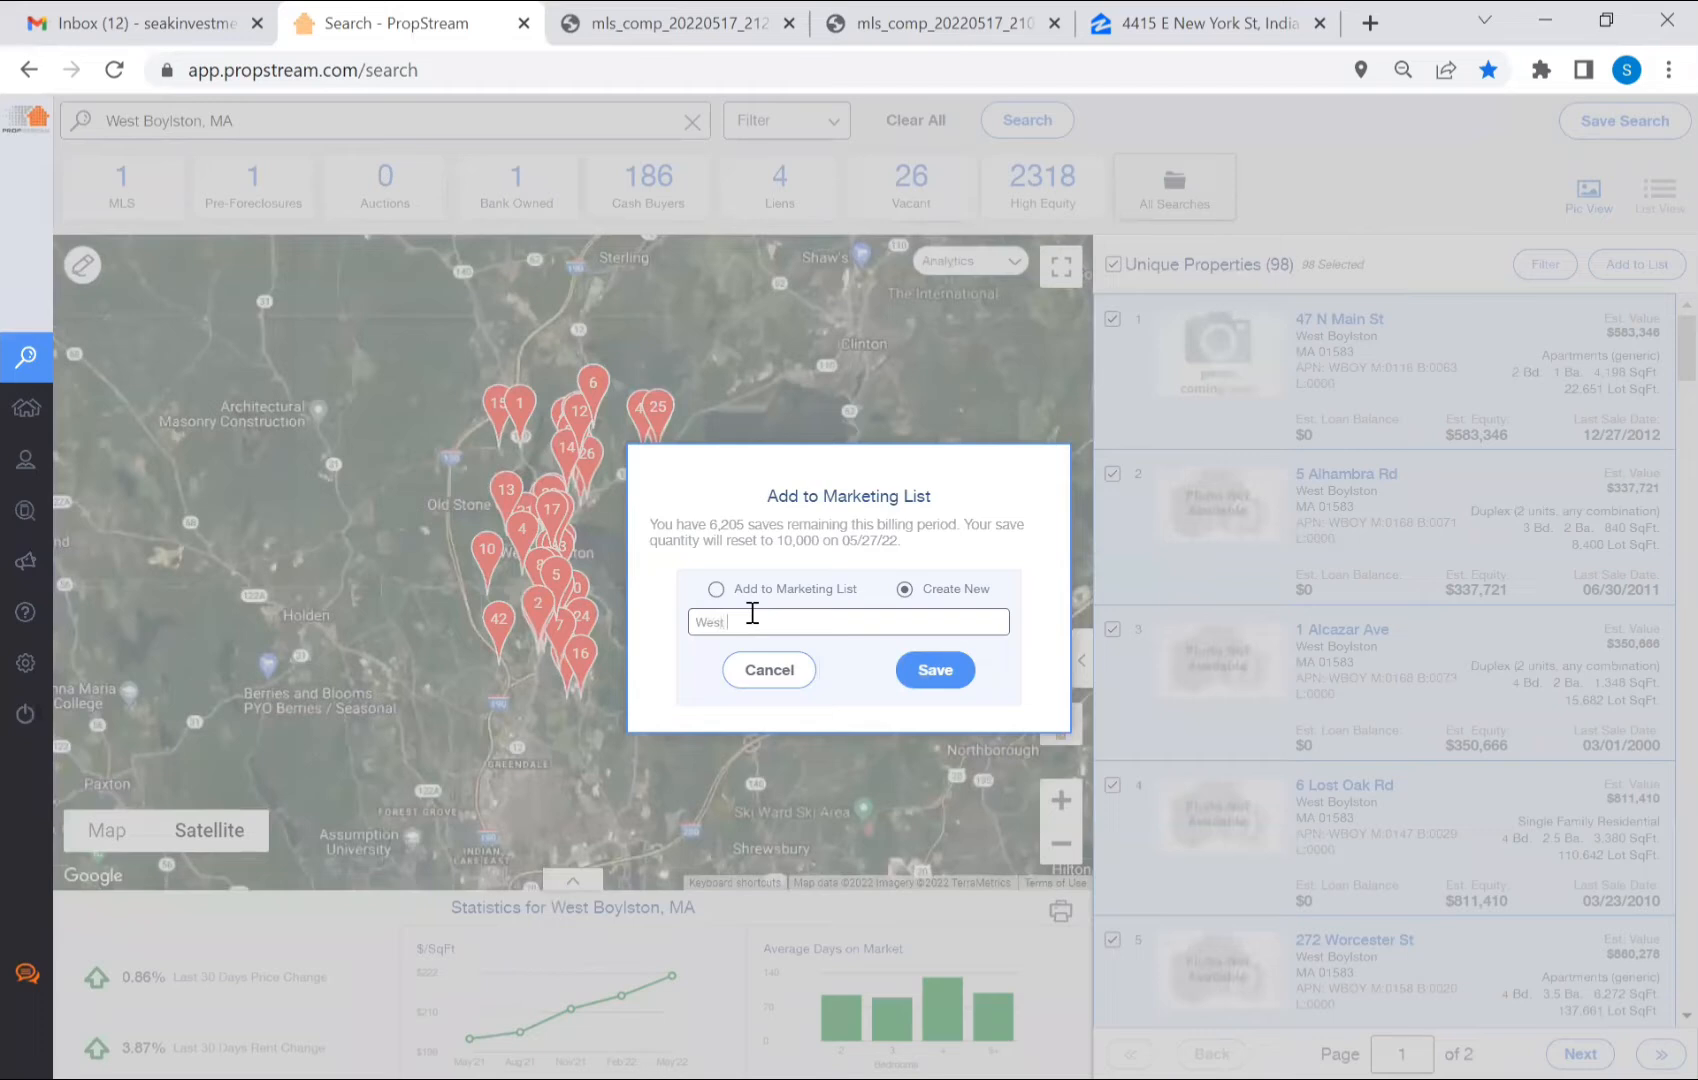
pyautogui.write(' Boylston MA')
pyautogui.click(929, 626)
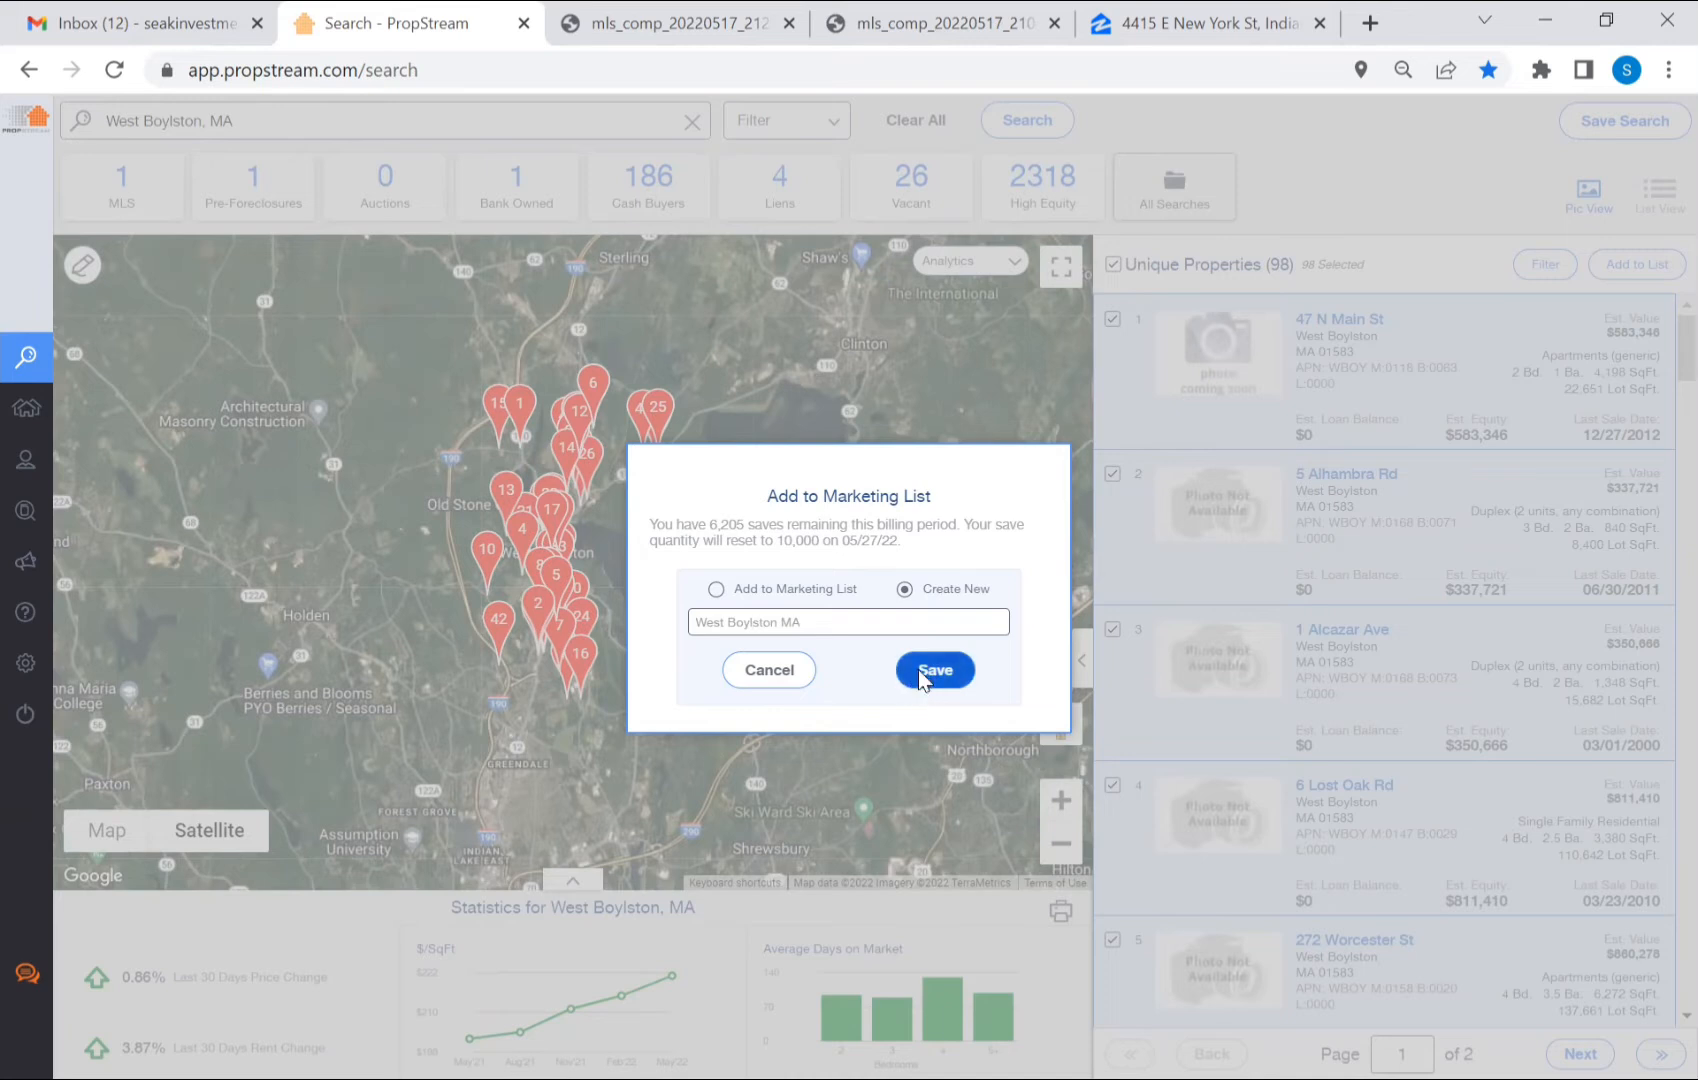
pyautogui.click(930, 671)
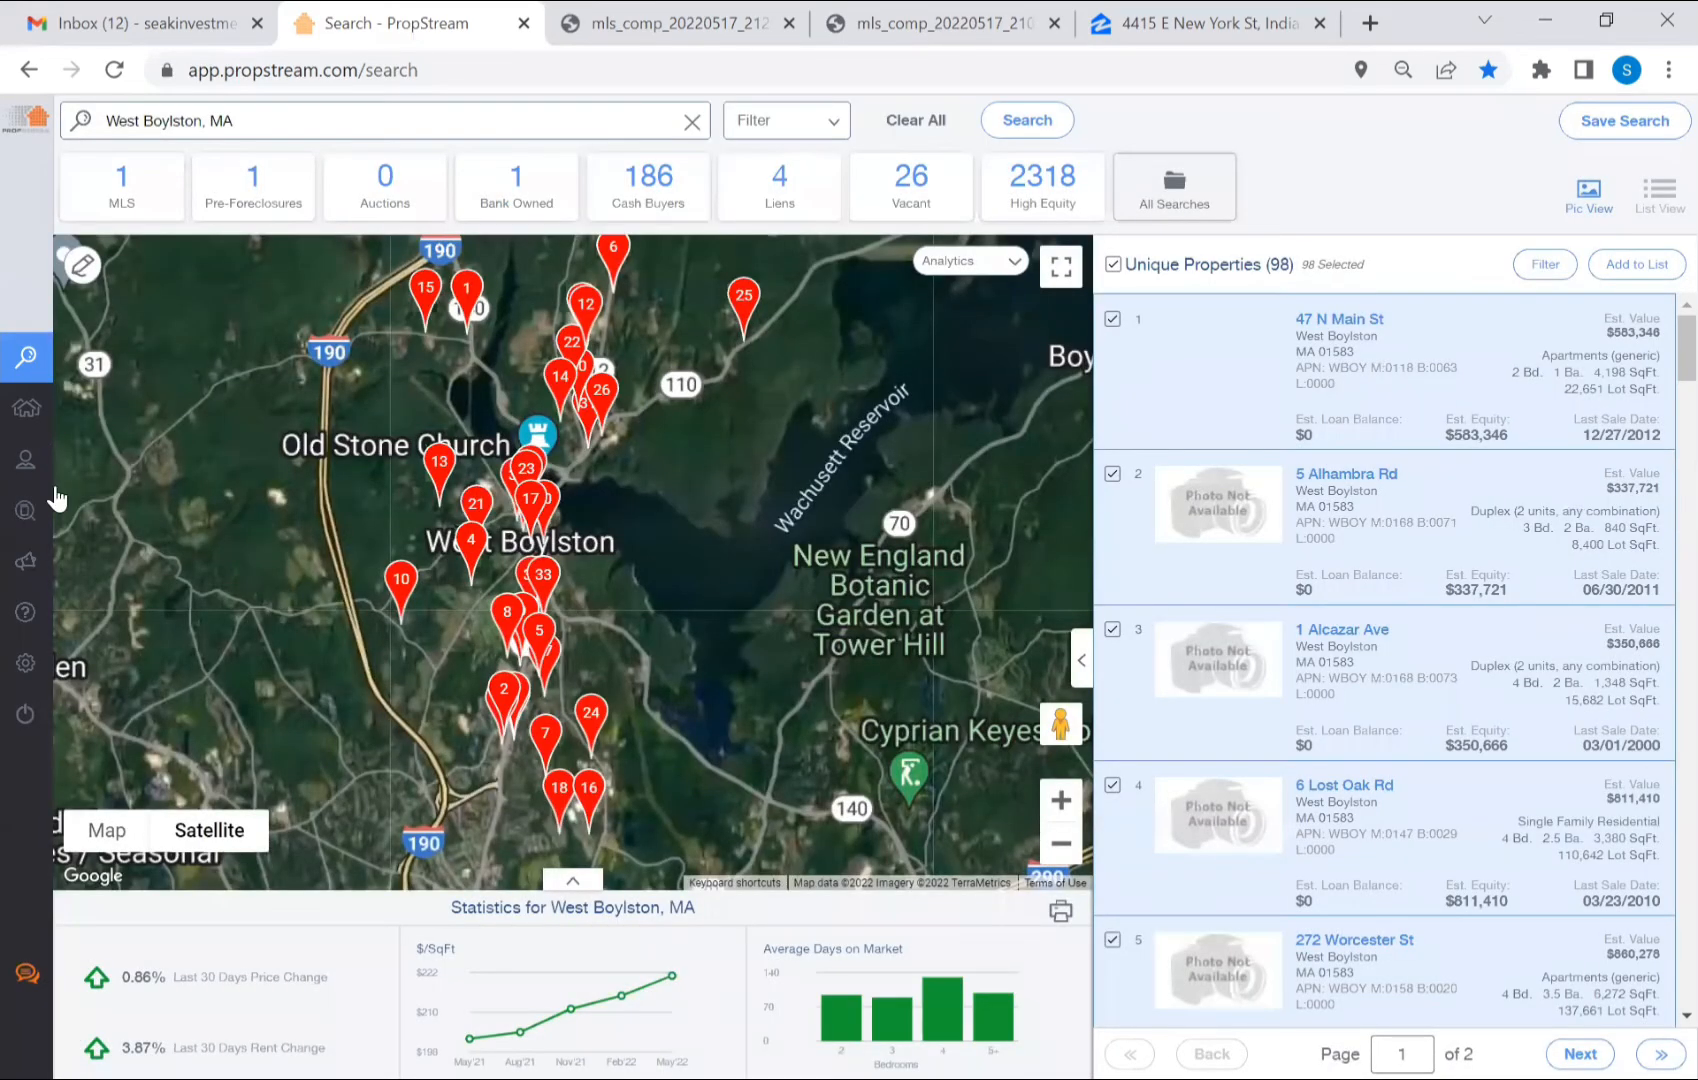
# Step: Go to the saved properties, arrange the marketing lists by Date Created, and open the West Boylston MA list
pyautogui.moveTo(61, 482)
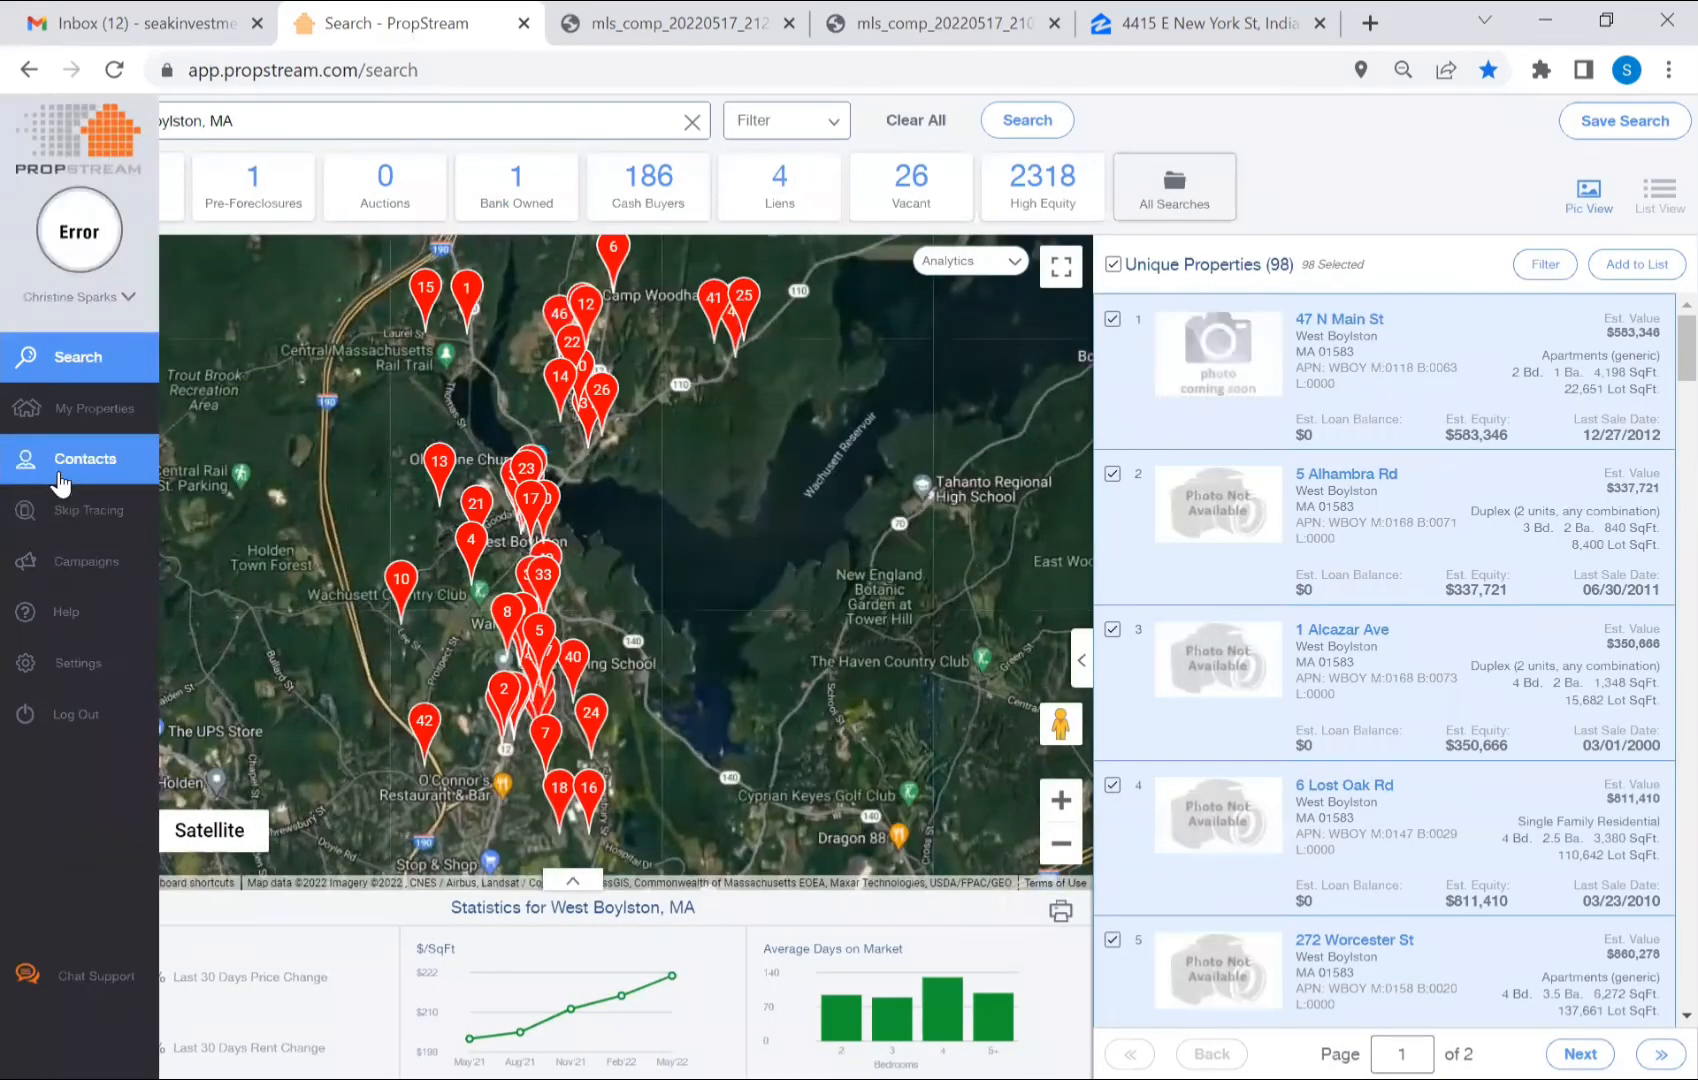
pyautogui.click(78, 432)
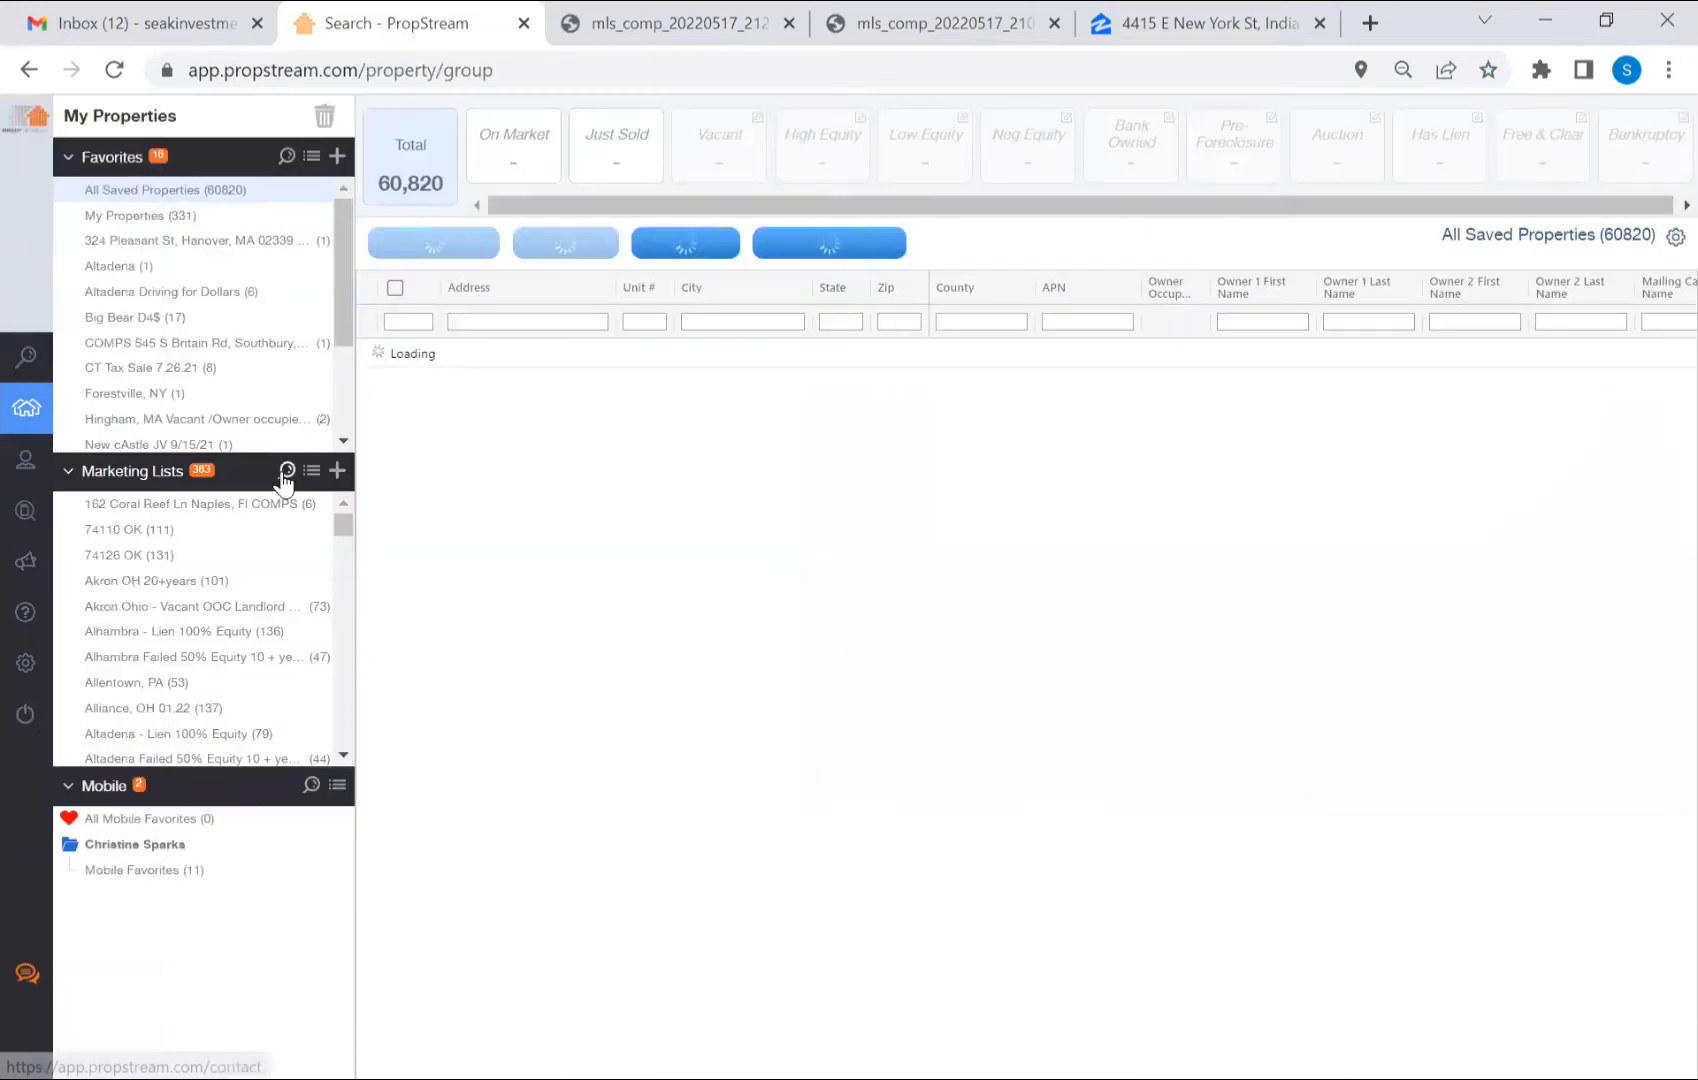
pyautogui.click(313, 472)
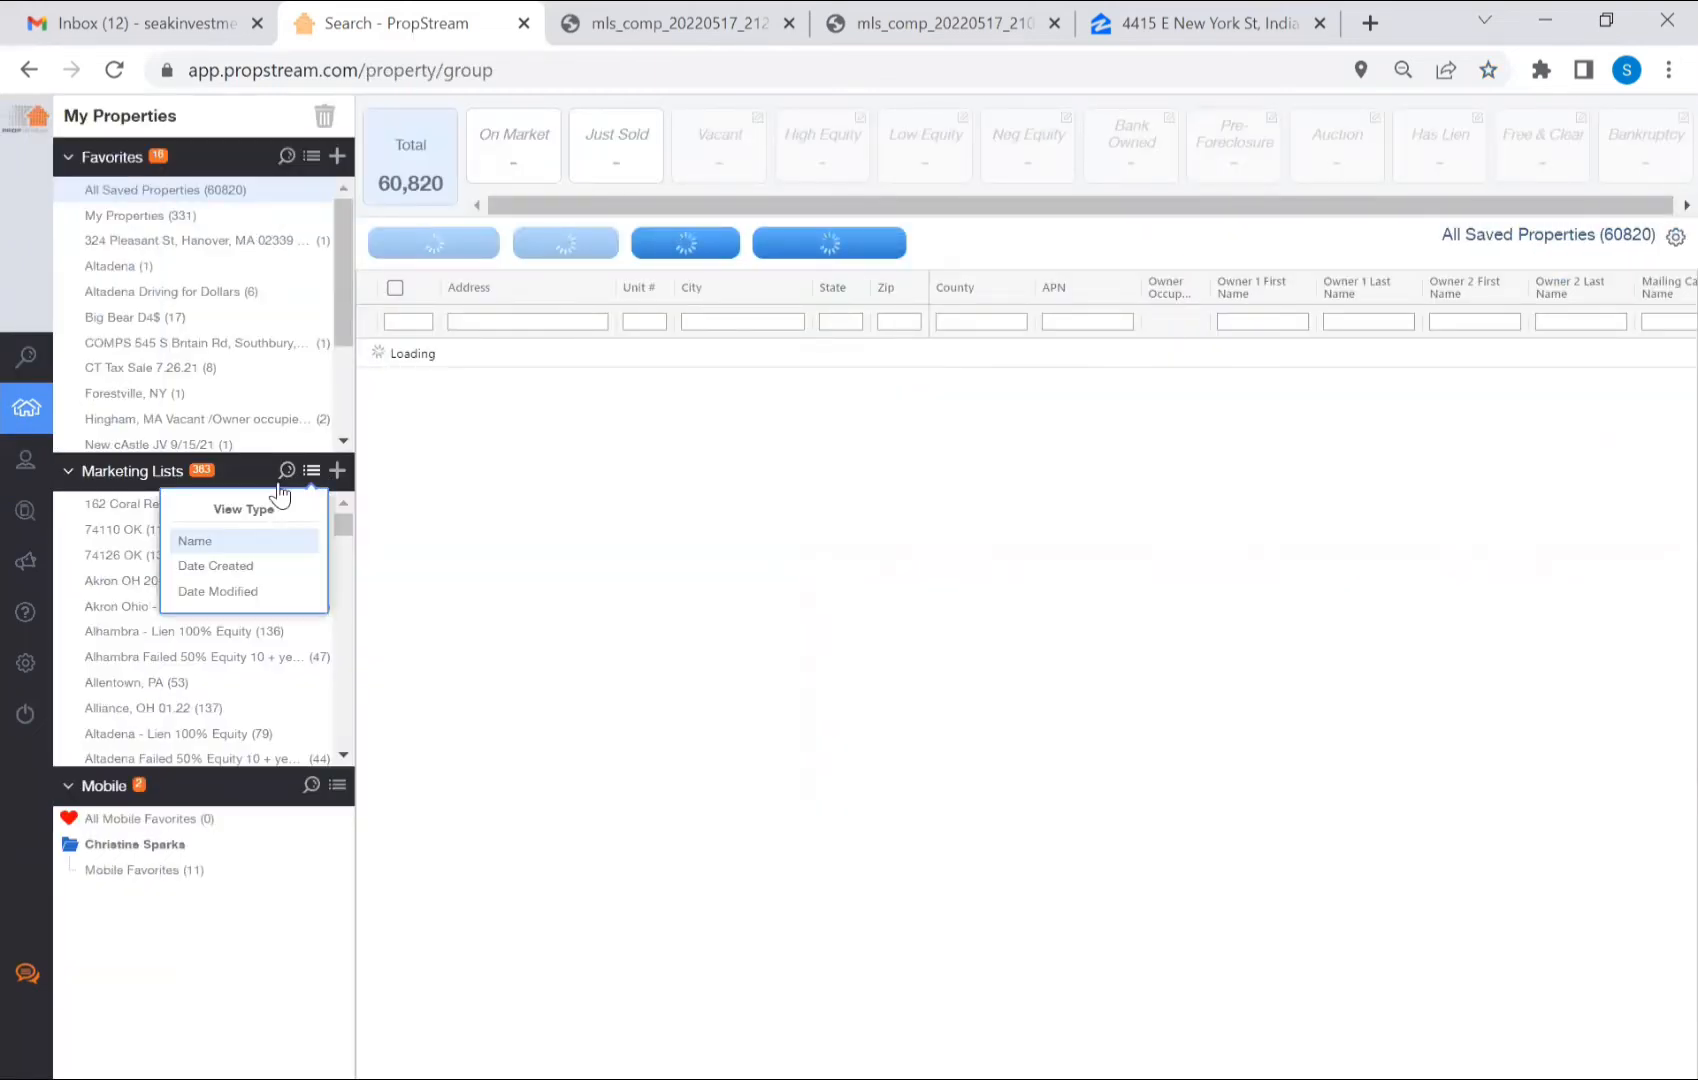
pyautogui.click(221, 576)
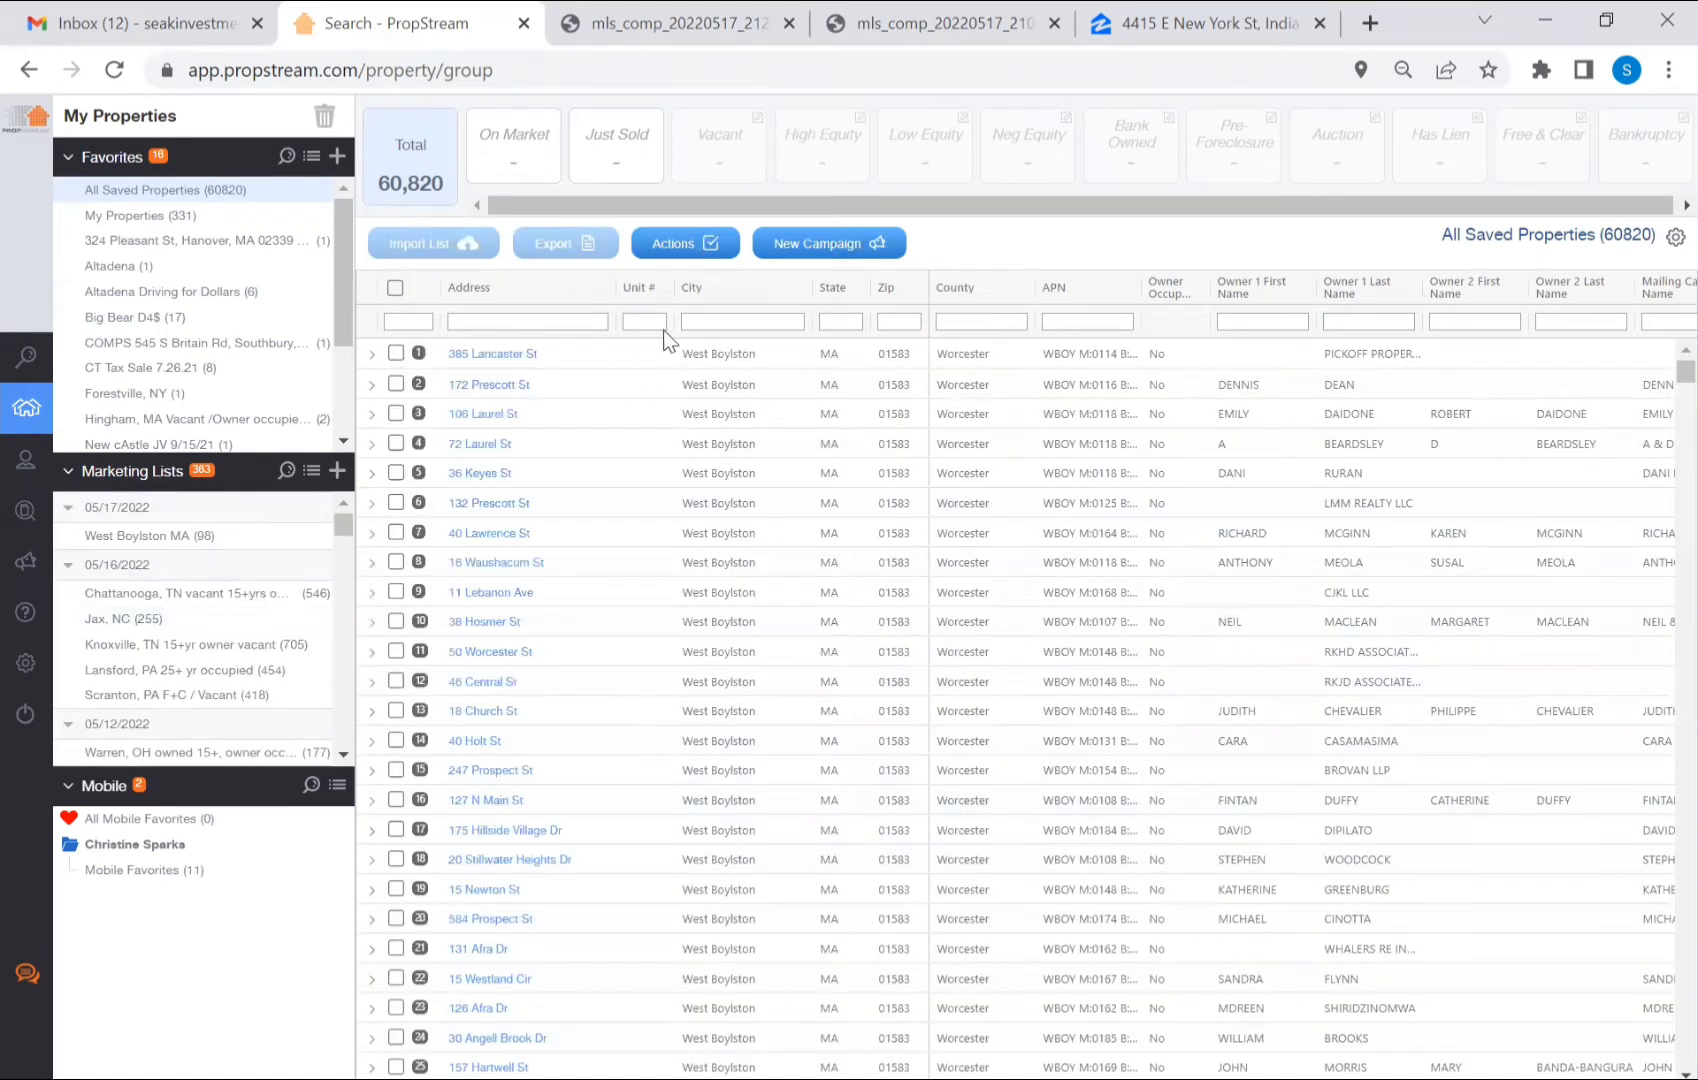
pyautogui.click(248, 545)
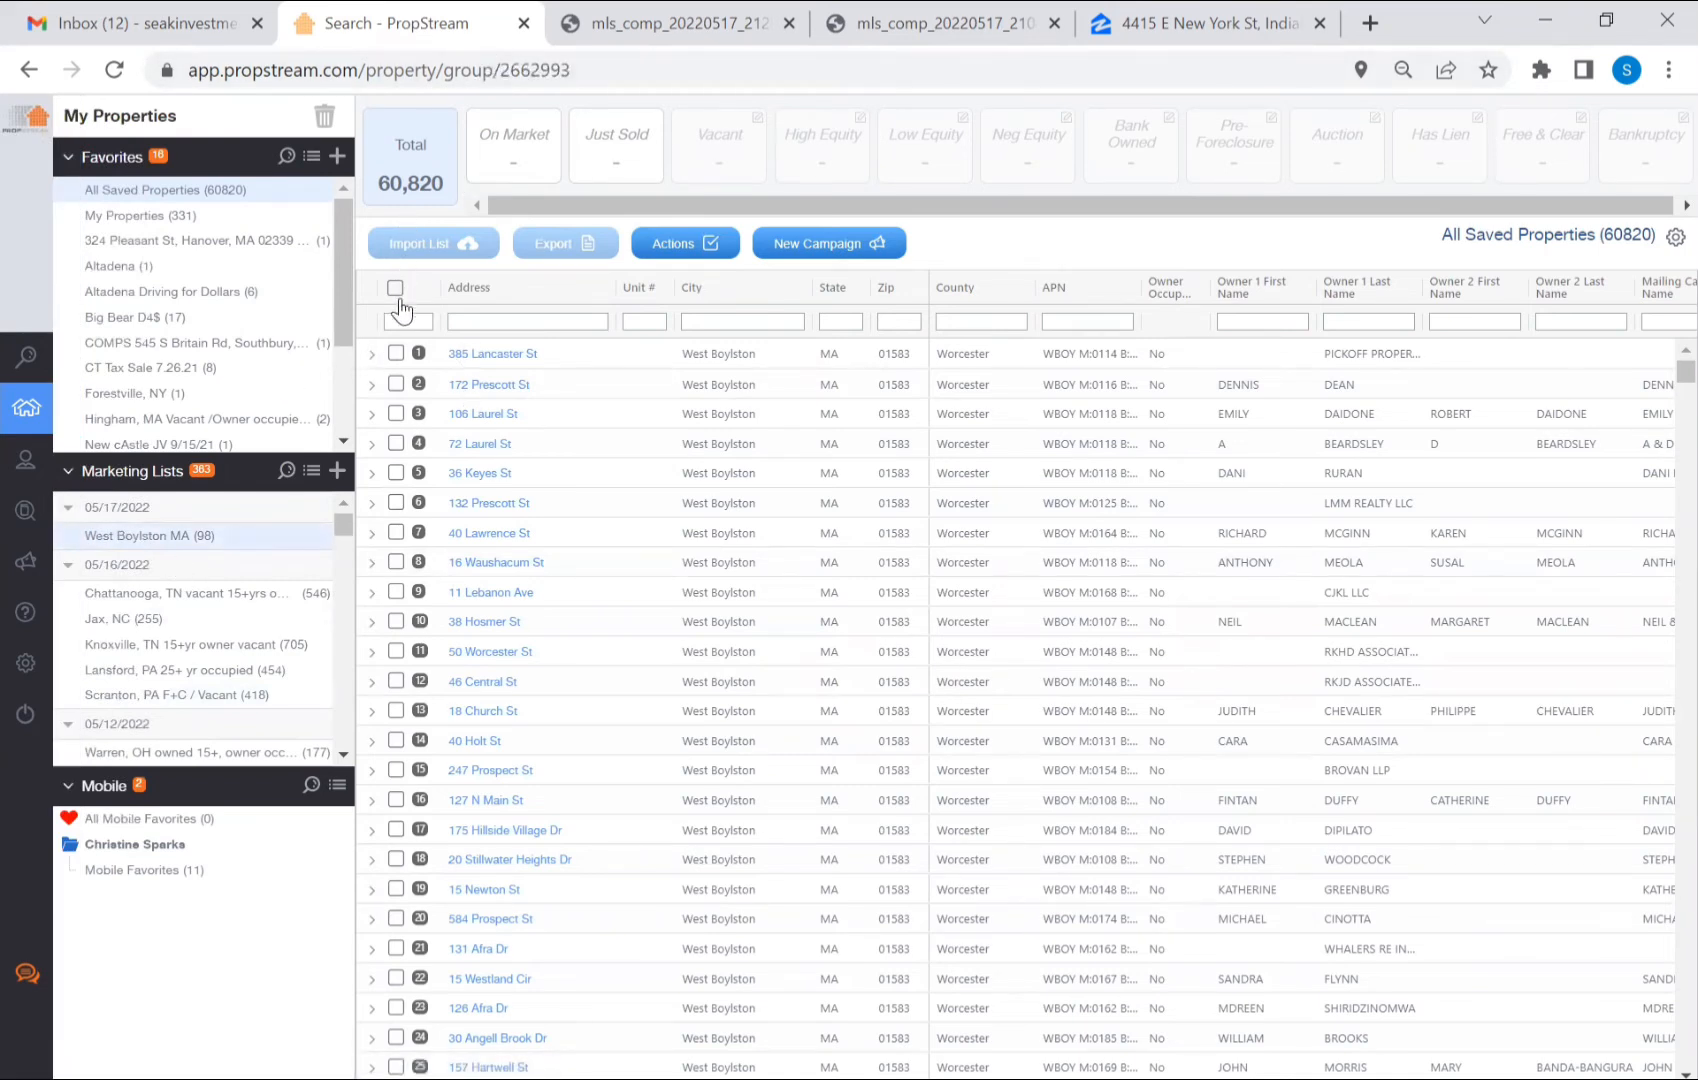
# Step: Export all properties in the West Boylston MA list to a spreadsheet and open the downloaded file
pyautogui.click(395, 289)
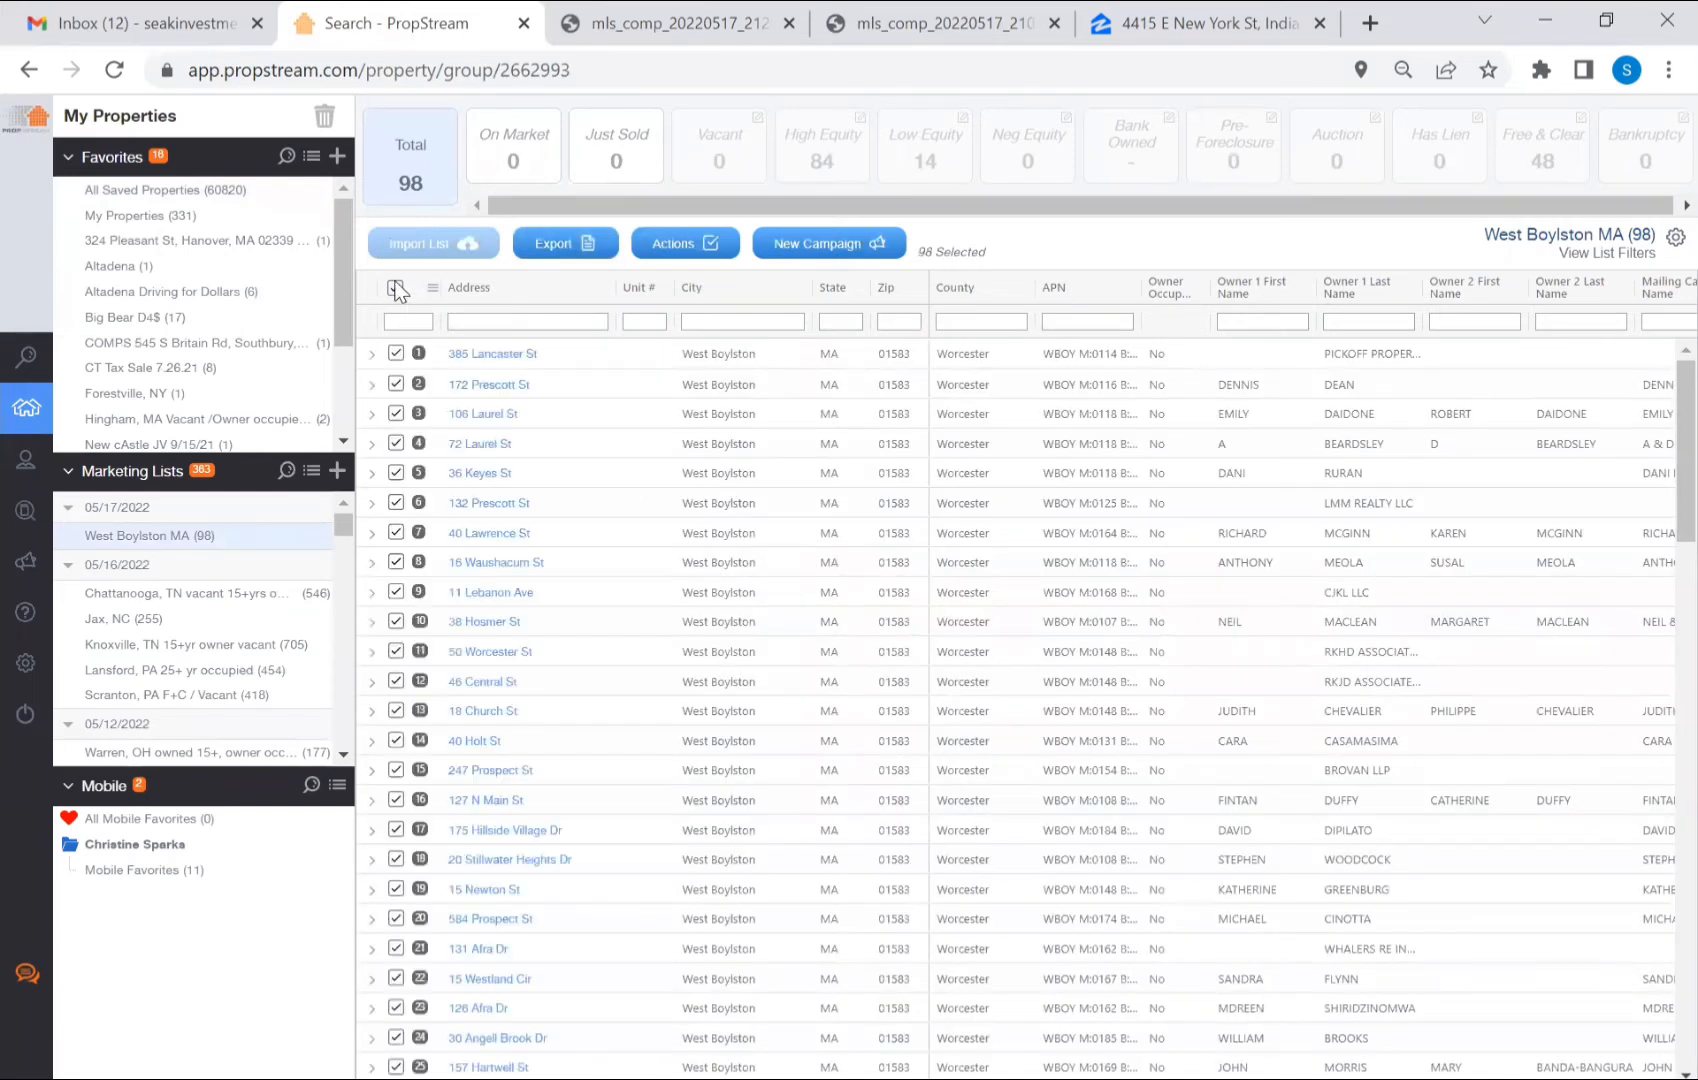
pyautogui.click(580, 243)
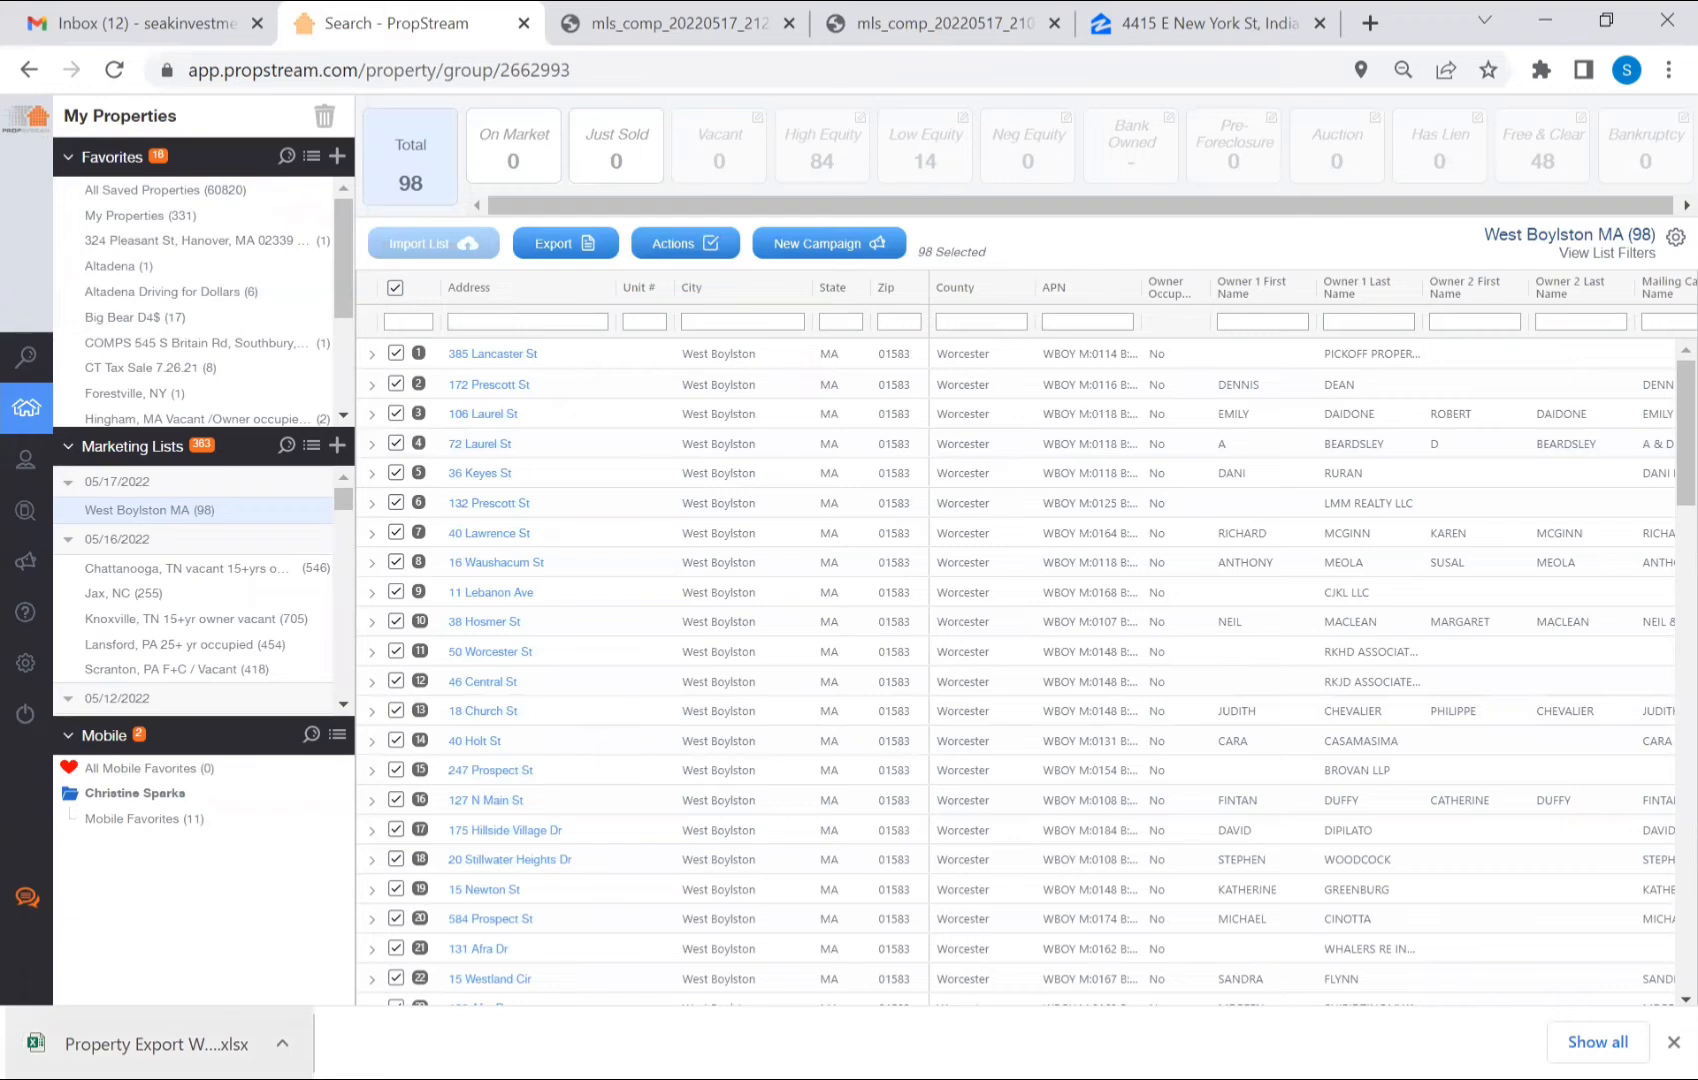
pyautogui.click(72, 1017)
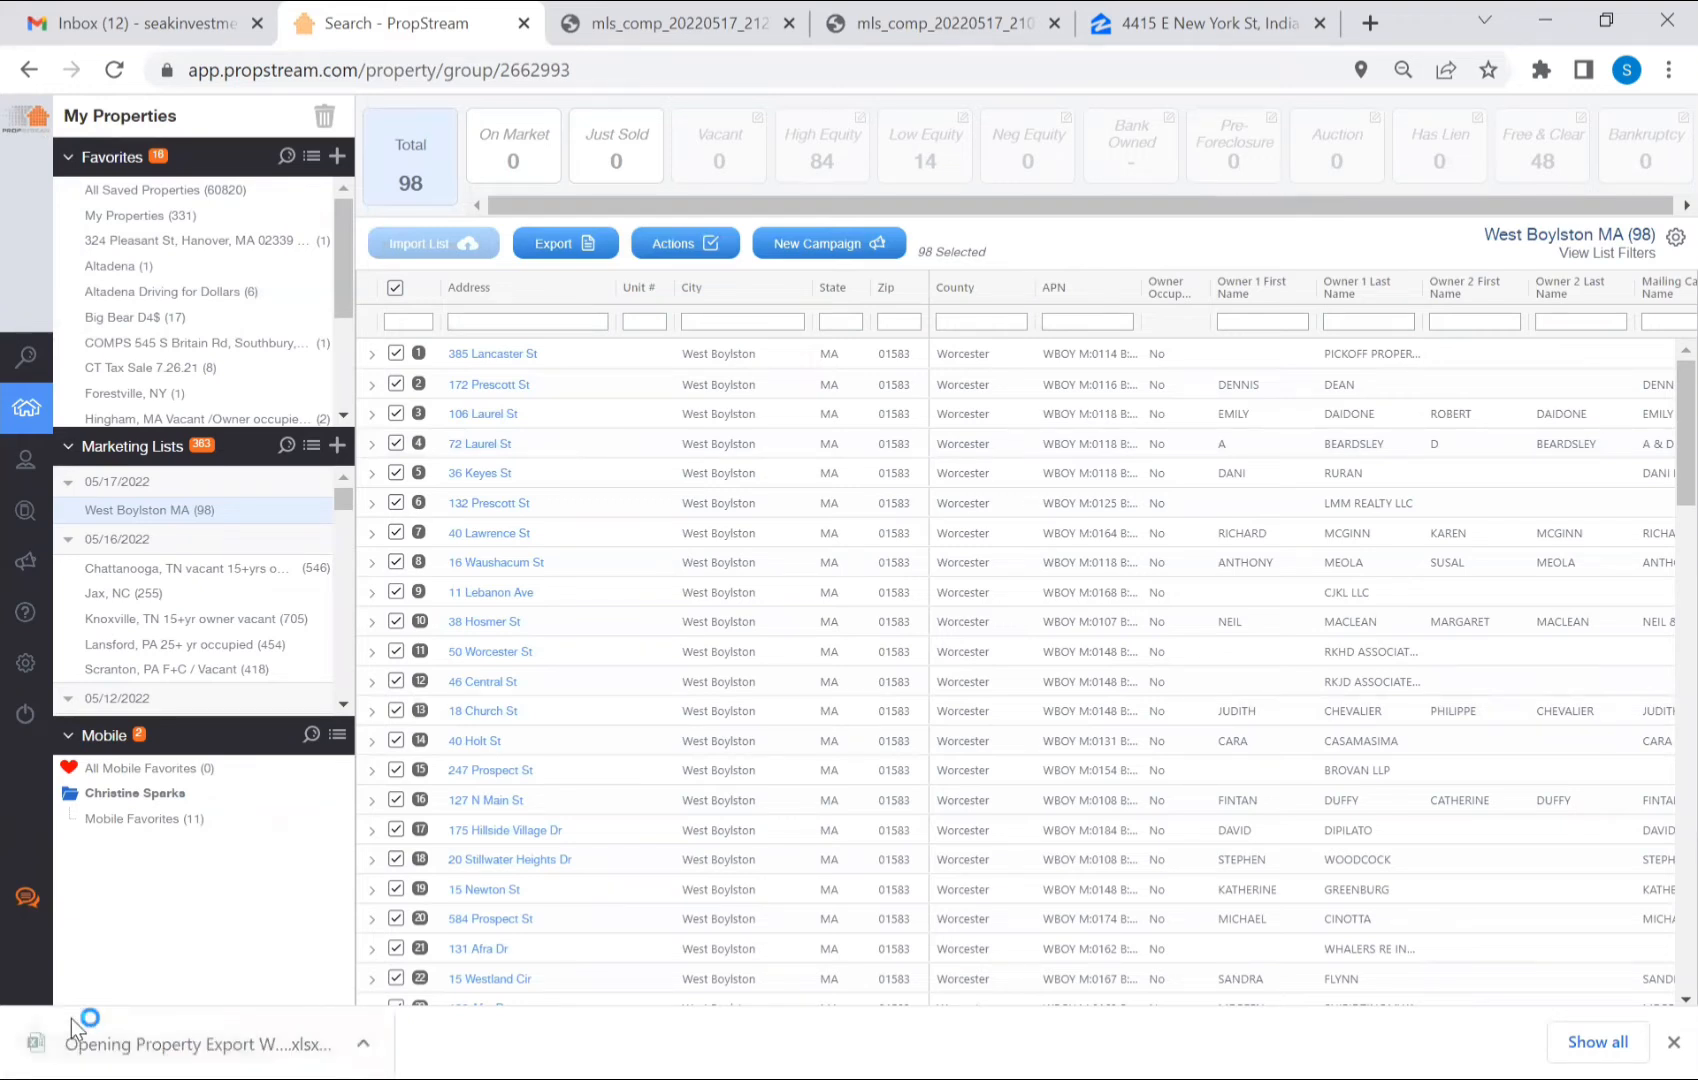